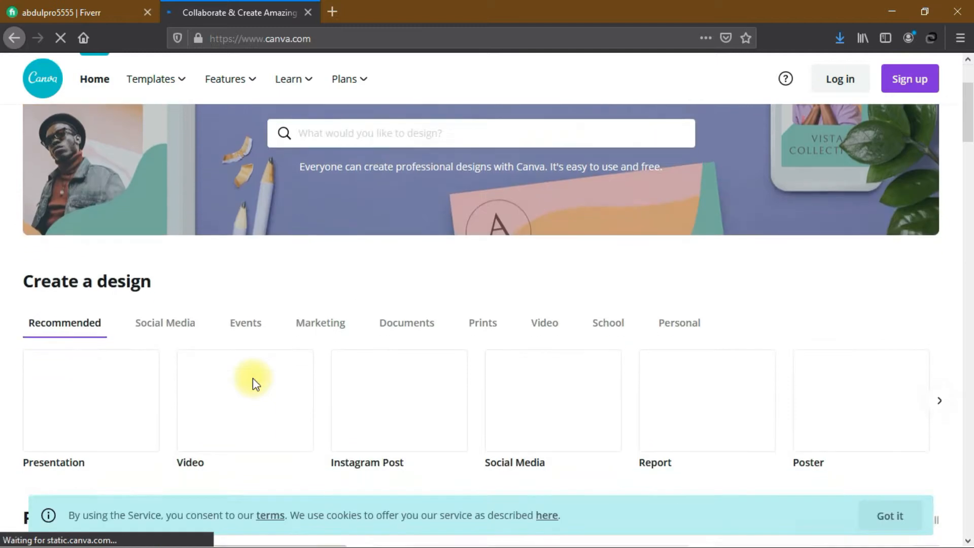
Step: Look through the design types and template categories on the Canva home page, from presentations to posters
scroll(314, 368, down, 1)
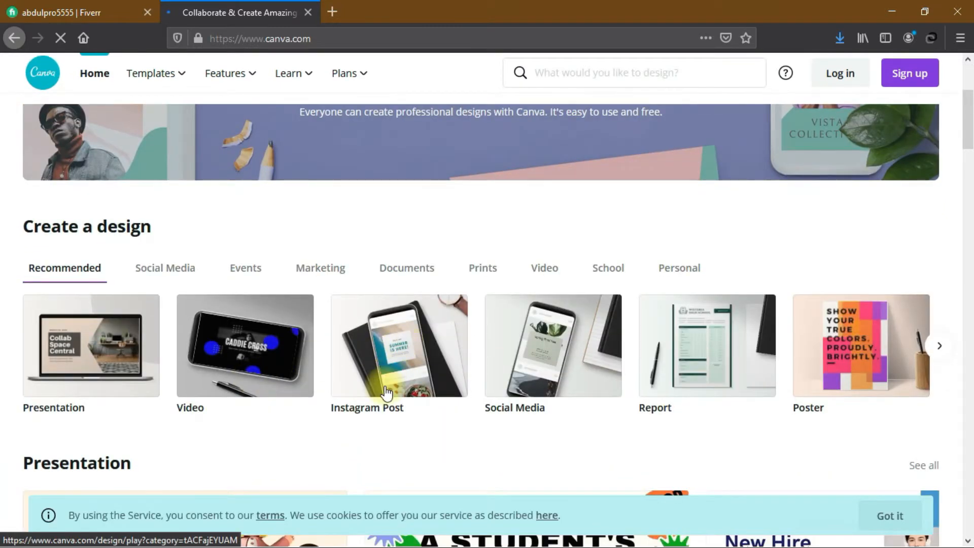
scroll(386, 392, down, 3)
scroll(363, 360, up, 6)
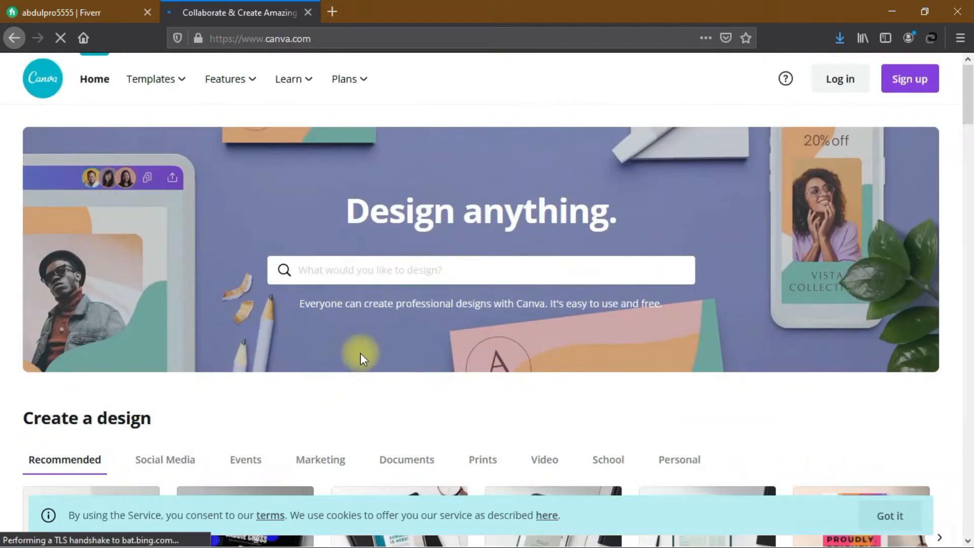
scroll(360, 355, down, 10)
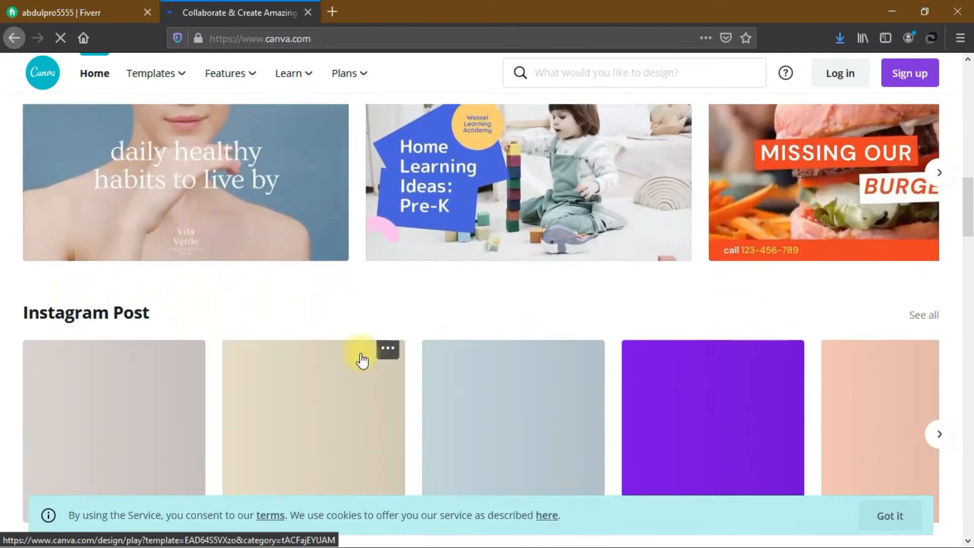
scroll(361, 359, down, 2)
scroll(361, 359, down, 4)
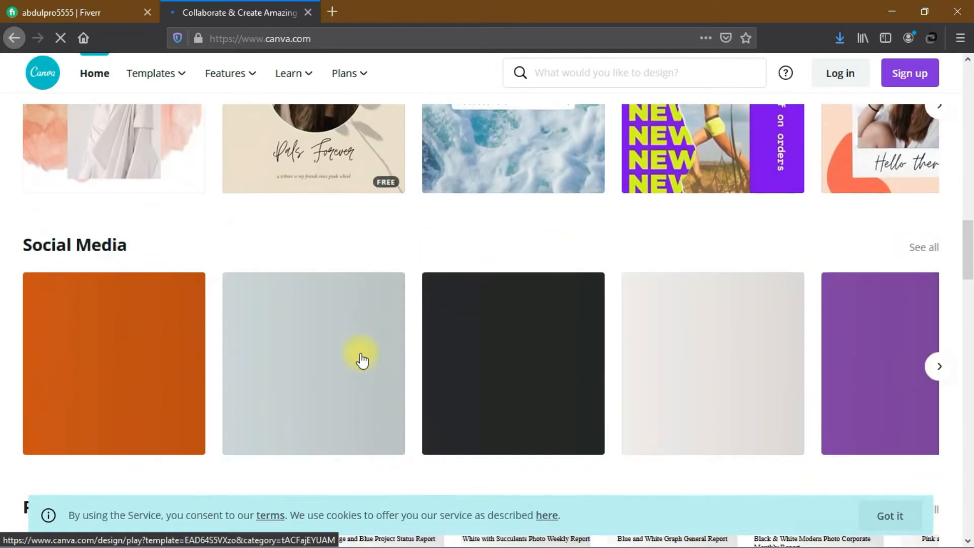
scroll(362, 360, down, 5)
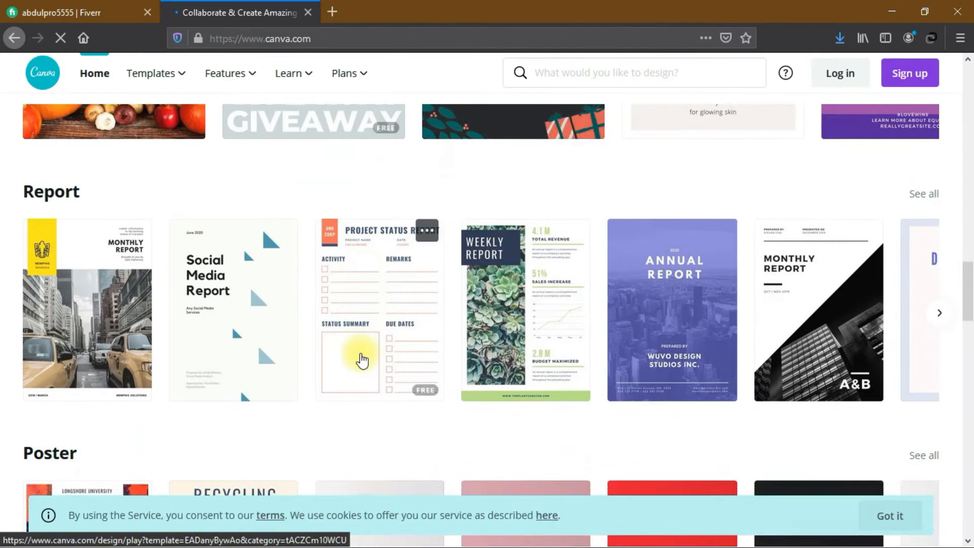
scroll(360, 354, down, 4)
scroll(360, 354, up, 20)
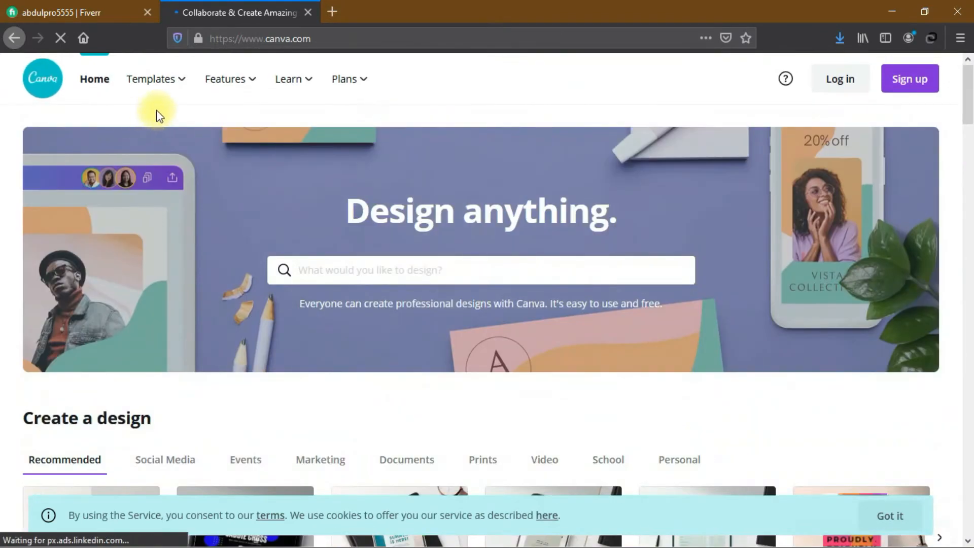
Step: Create a blank card design from the personal card templates and dismiss the introductory tour
mouse_move(160, 96)
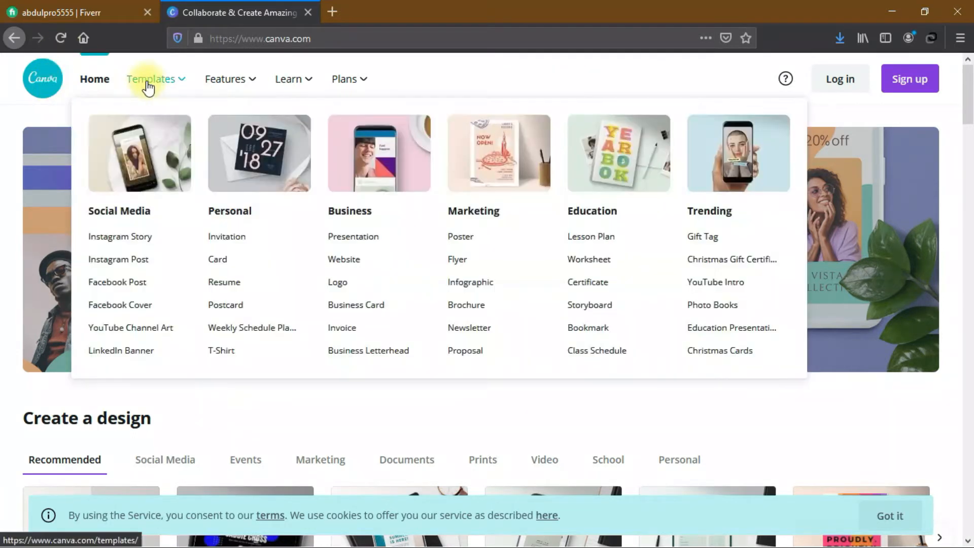
mouse_move(294, 81)
mouse_move(152, 76)
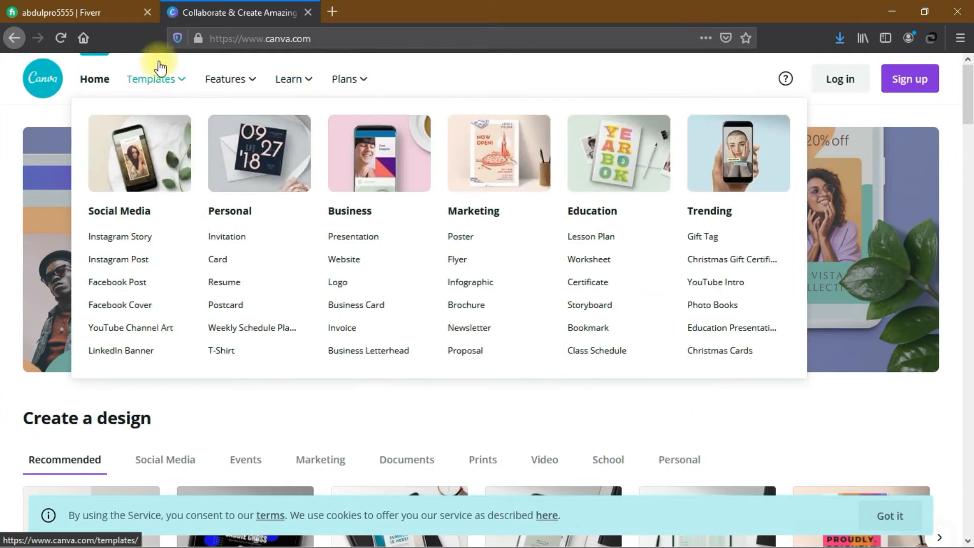
click(230, 260)
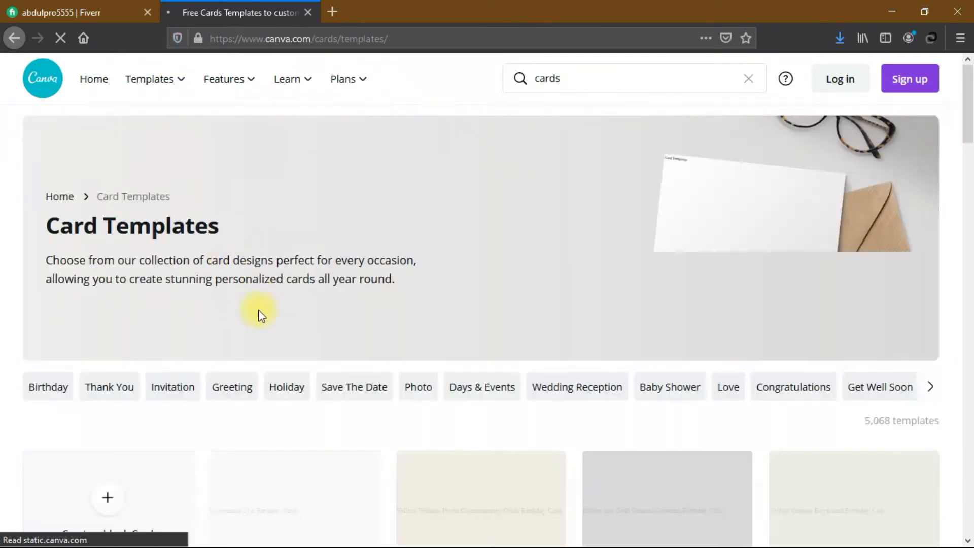
scroll(258, 310, down, 4)
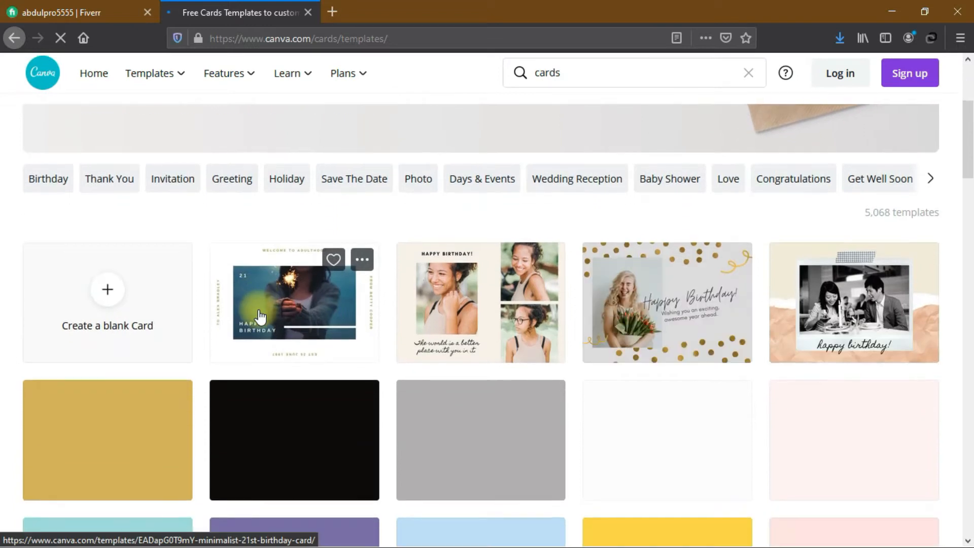
click(108, 292)
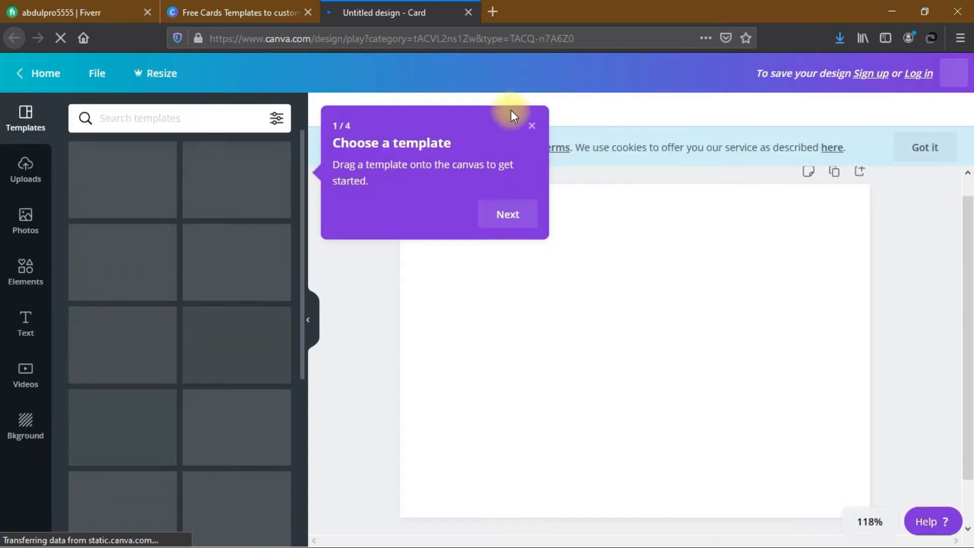
click(531, 126)
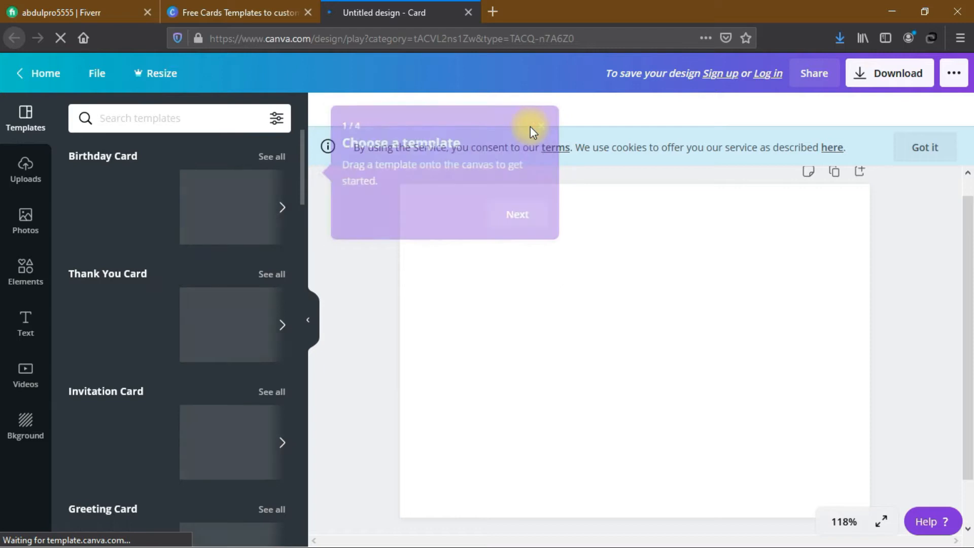
Step: Start a media upload and sign up with a Google account to allow it
click(28, 170)
click(169, 123)
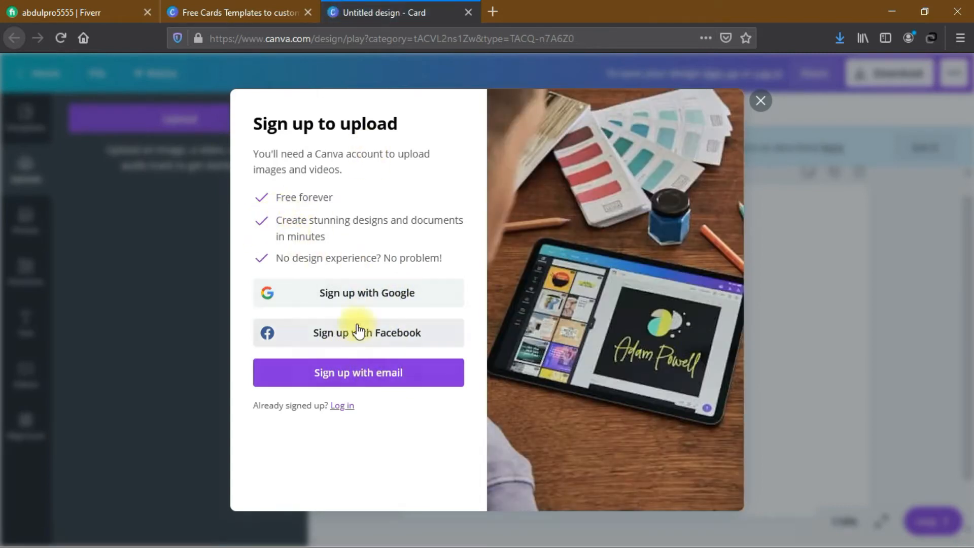
click(358, 299)
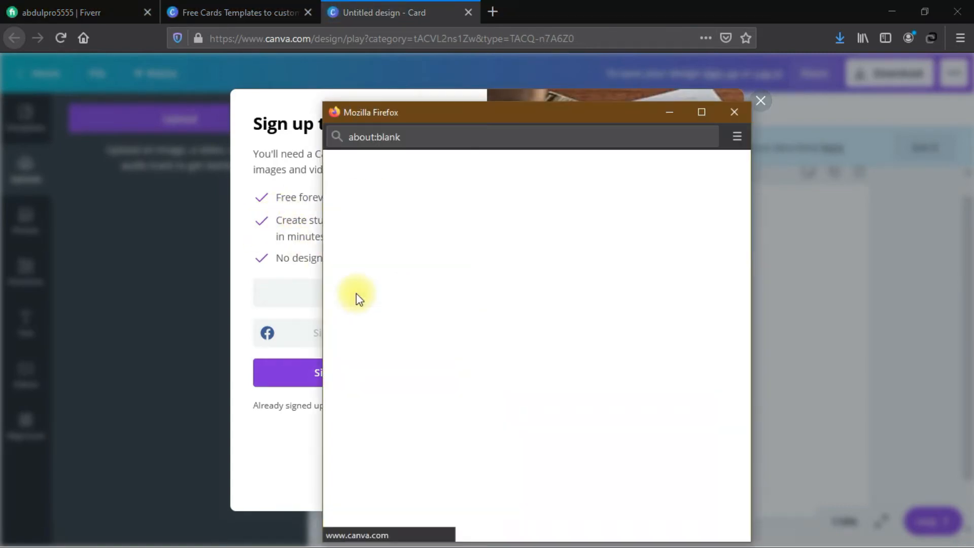
drag(589, 113, 513, 1)
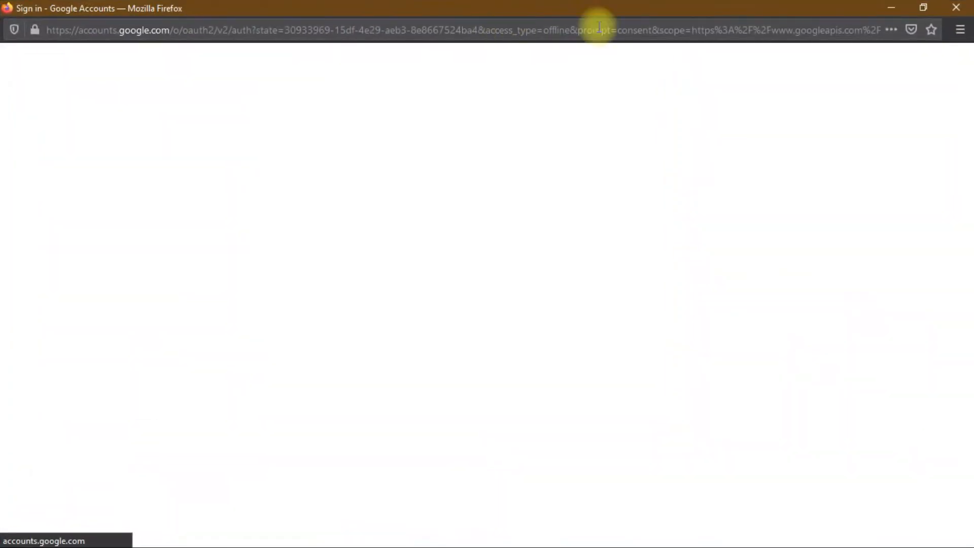
click(929, 2)
drag(561, 115, 539, 105)
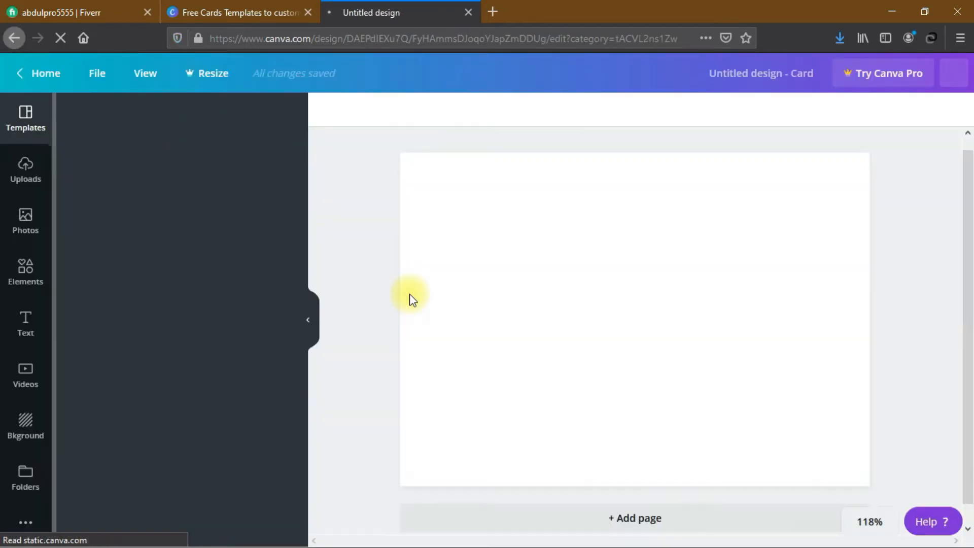
Step: Upload the newest three JPG photos from Downloads: the celine-sayuri-tagami, revolt-164_6wVEHfI-unsplash and c-d-x-PDX_a_82obo-unsplash files
click(20, 176)
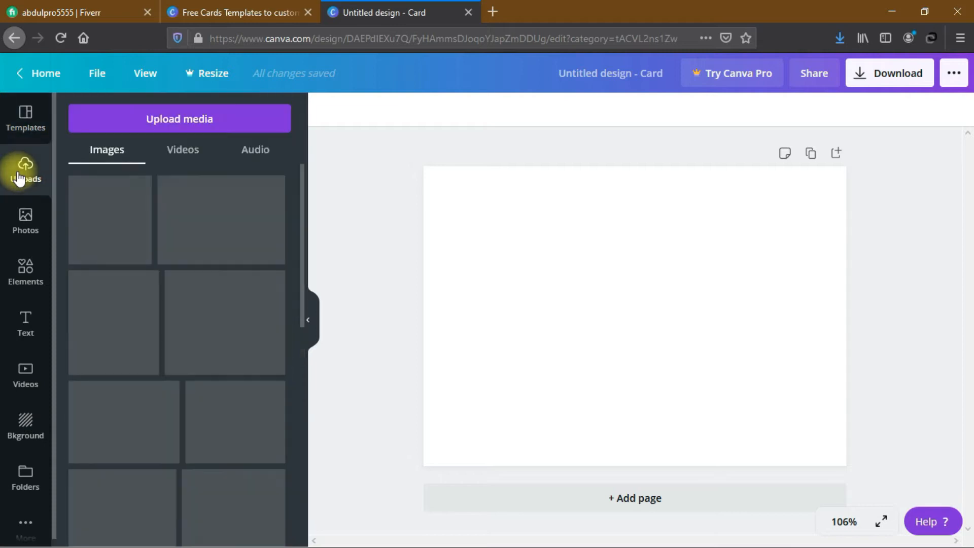
click(187, 124)
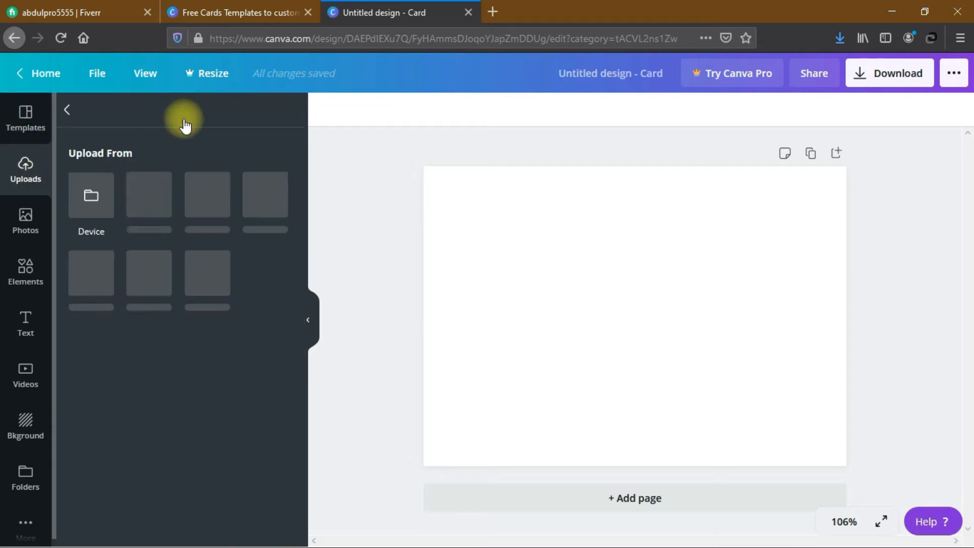
click(83, 201)
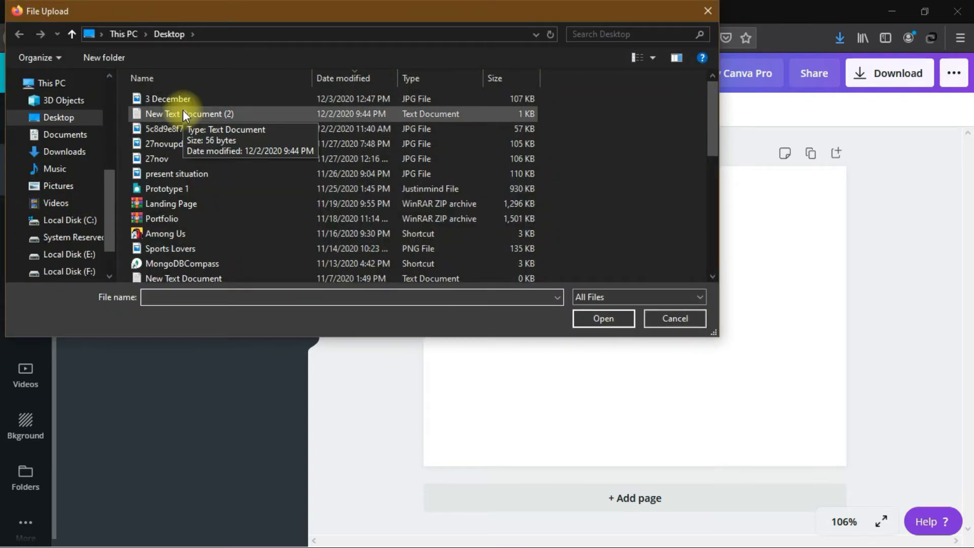
click(77, 153)
click(151, 123)
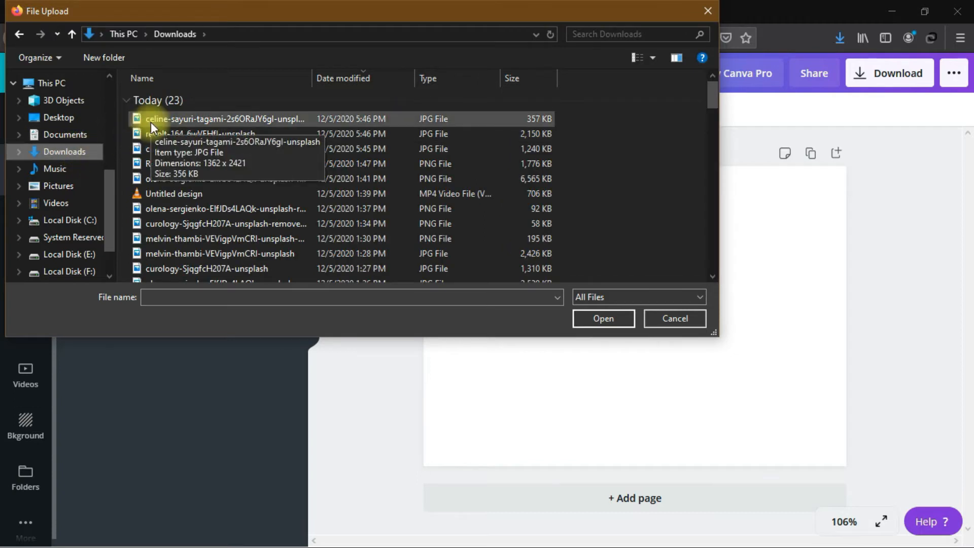
key(shift+Down)
key(shift+Down)
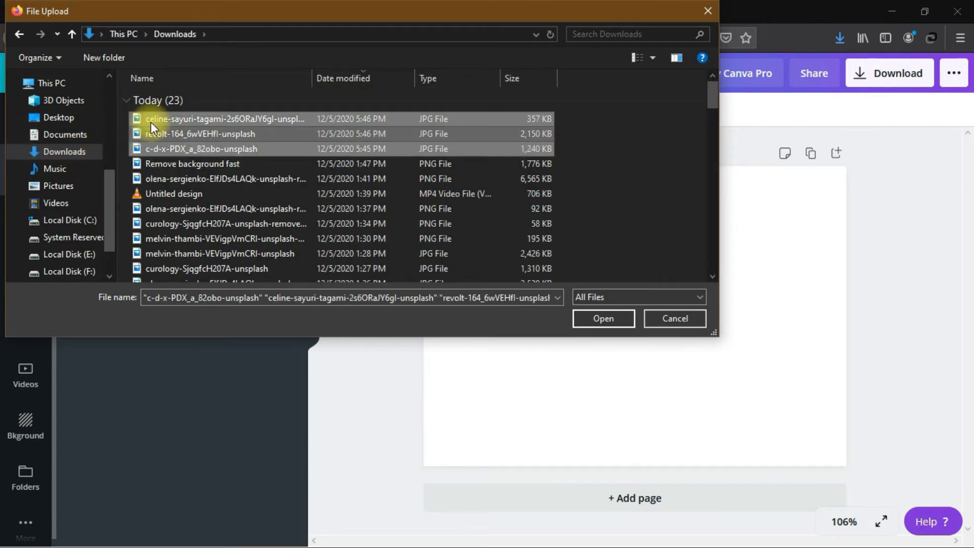
click(601, 320)
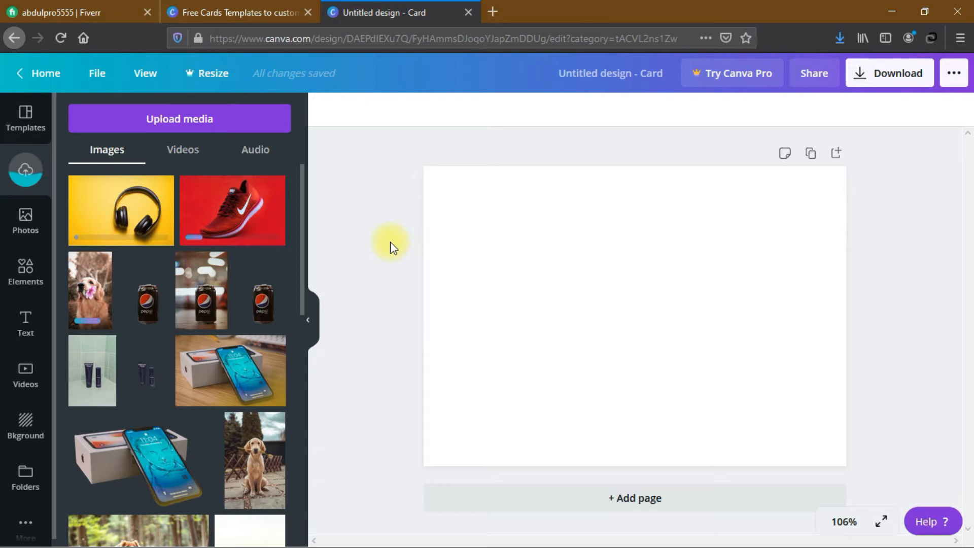
Step: Upload the three background-removed images of the shoe, dog and headphones from the Desktop
click(193, 125)
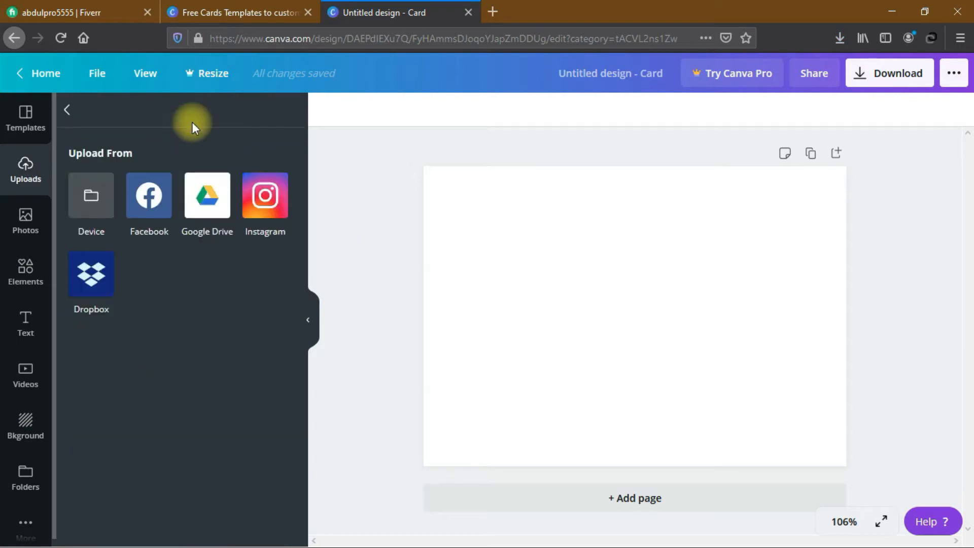
click(108, 196)
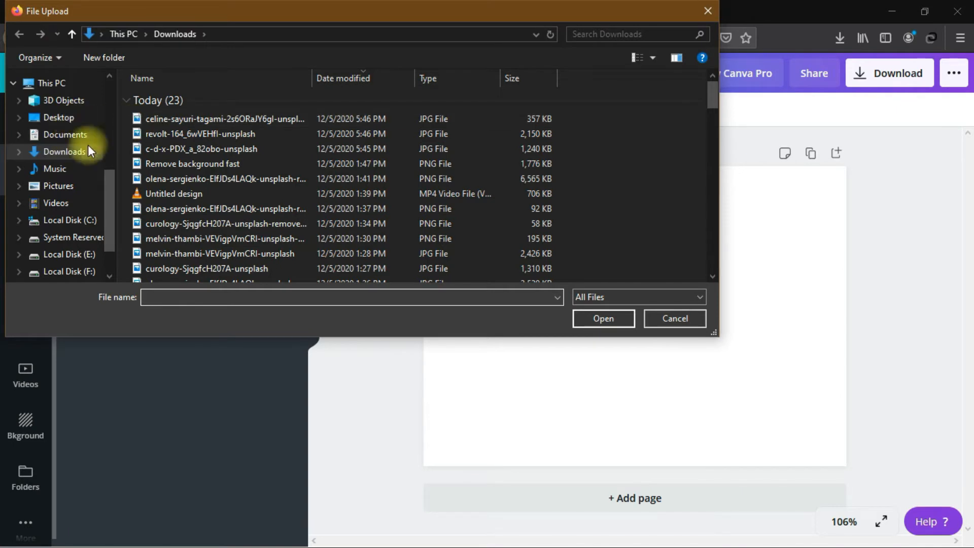
click(81, 118)
click(171, 205)
scroll(171, 205, down, 5)
click(203, 97)
click(224, 96)
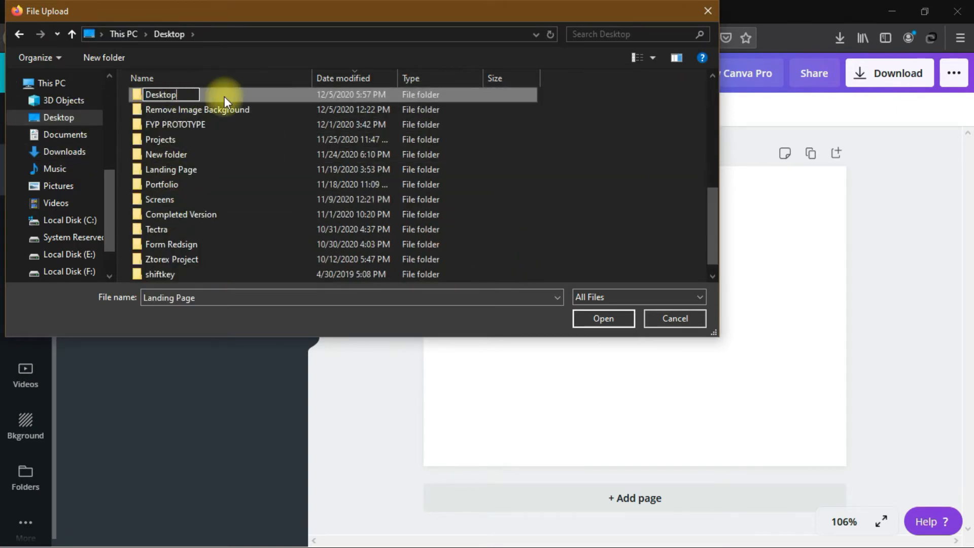
scroll(224, 96, down, 5)
click(196, 160)
ctrl+click(182, 175)
ctrl+click(181, 218)
click(603, 318)
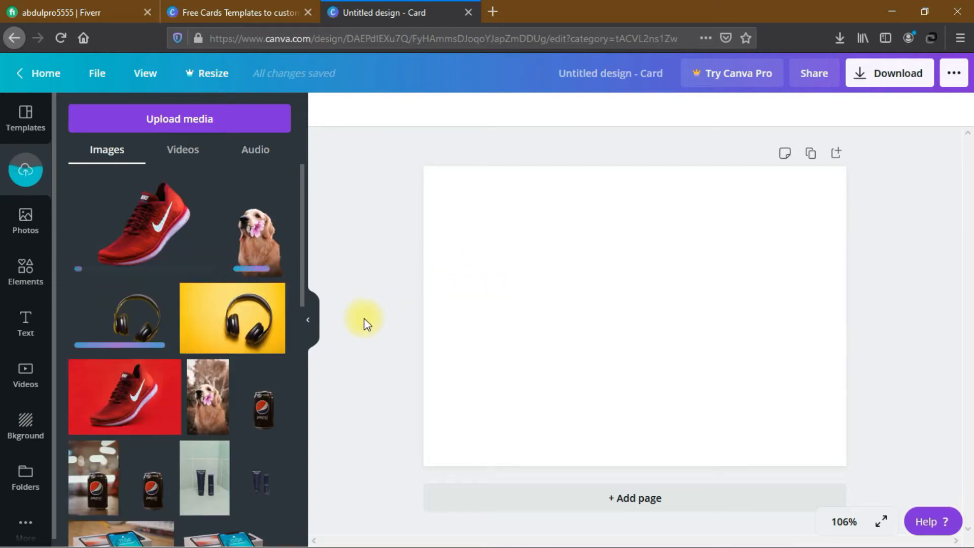
Step: Add the red-background shoe photo to the card and try out different sizes and positions for it
click(131, 414)
drag(637, 304, 604, 294)
drag(738, 290, 642, 302)
drag(533, 198, 522, 169)
drag(528, 269, 547, 249)
drag(496, 398, 494, 465)
drag(592, 312, 710, 311)
drag(566, 304, 596, 308)
drag(572, 465, 585, 429)
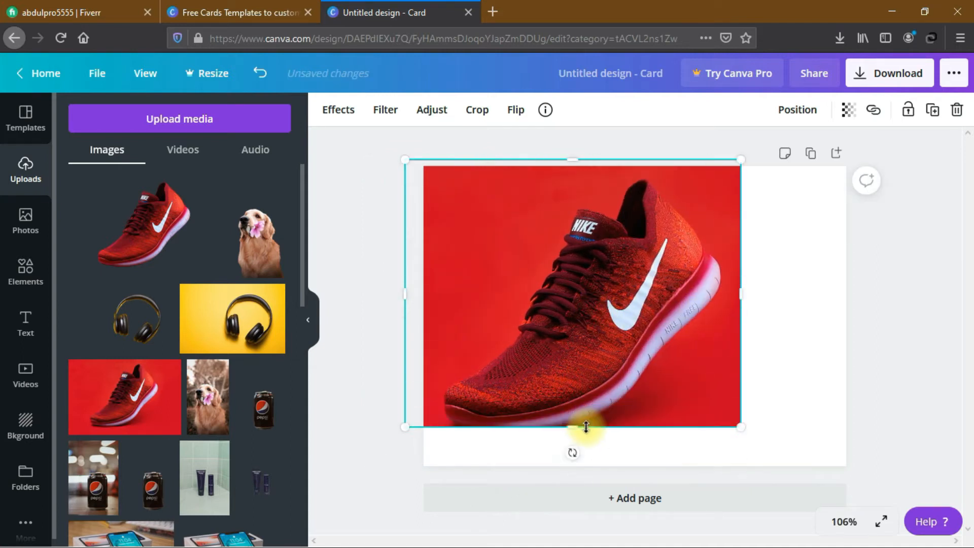
Step: Undo the trial resizing and repositioning of the red-background shoe photo
key(ctrl+z)
key(ctrl+z)
key(ctrl+z)
key(ctrl+z)
key(ctrl+z)
key(ctrl+z)
key(ctrl+z)
key(ctrl+z)
Step: Arrange the red-background shoe photo and its background-removed version side by side in the card's upper half
drag(605, 307, 608, 281)
click(196, 238)
drag(644, 312, 684, 304)
click(664, 284)
drag(706, 387, 763, 268)
drag(582, 269, 554, 257)
drag(746, 257, 735, 255)
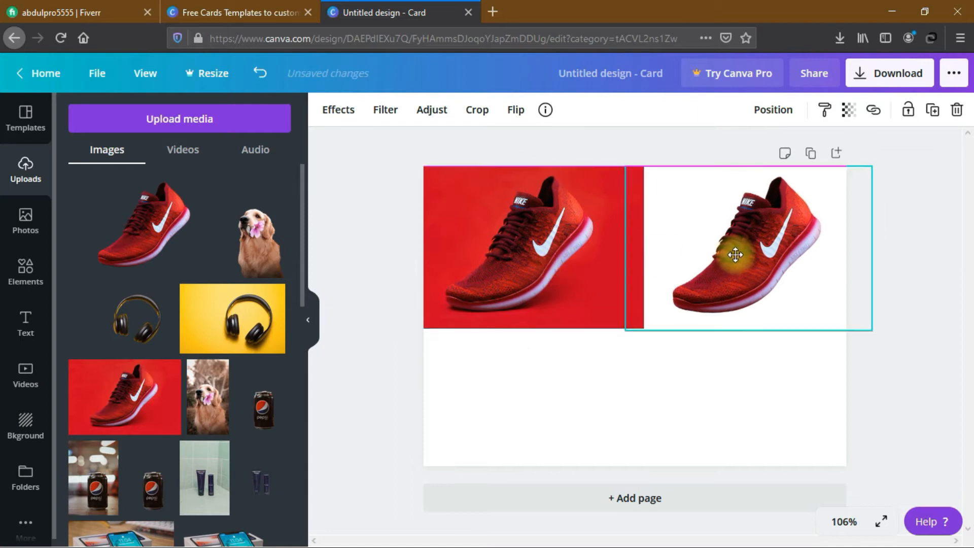
Step: Add the headphones cutout and yellow-background headphones photo, fitting them beneath the matching shoe images to fill the lower half
click(137, 318)
drag(669, 294, 758, 392)
click(246, 316)
drag(644, 359, 621, 380)
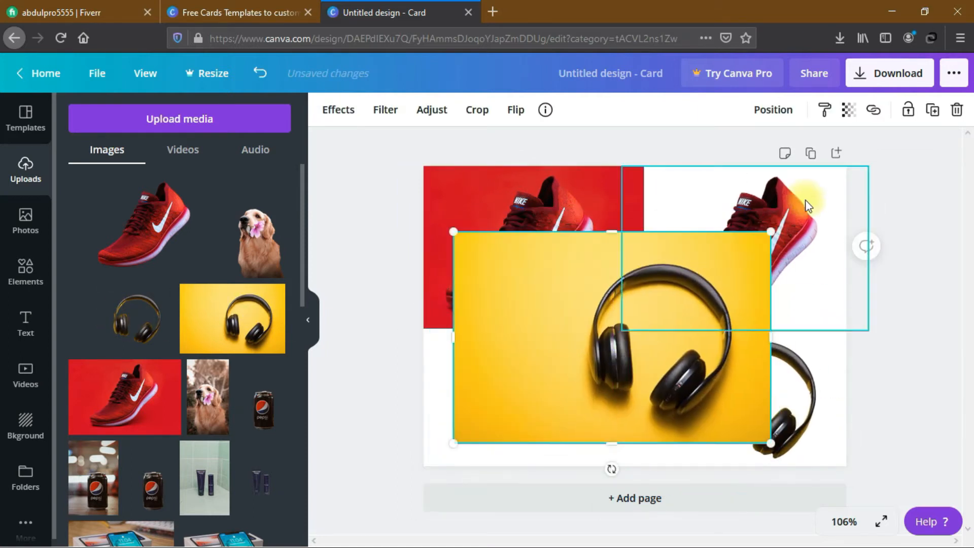
drag(771, 232, 645, 326)
drag(551, 383, 523, 393)
drag(614, 391, 644, 392)
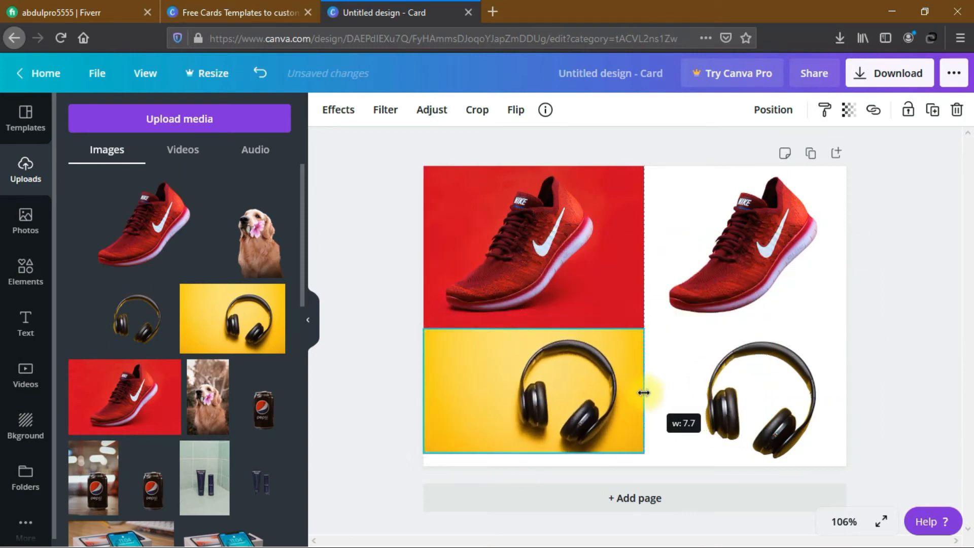
drag(534, 453, 535, 464)
click(971, 398)
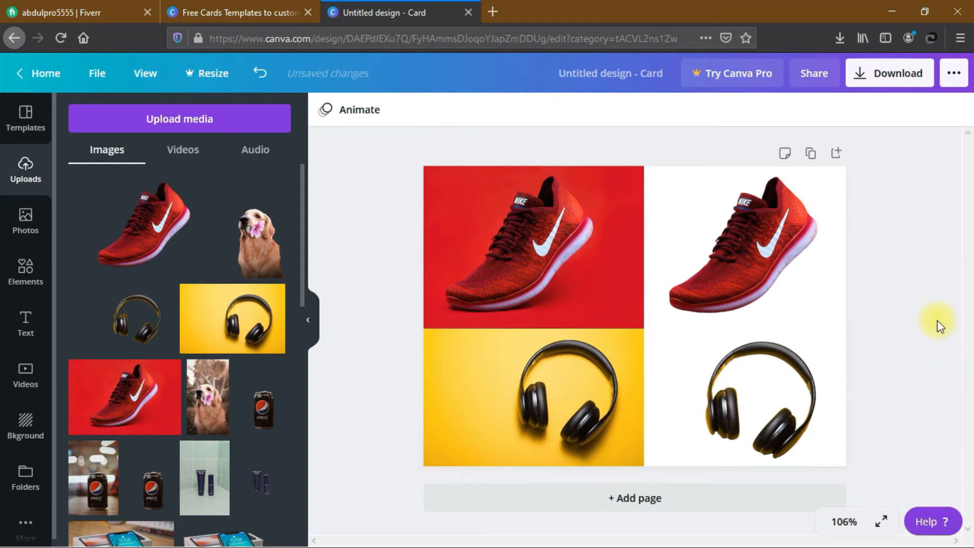
Step: Add a second page and place the original dog photo at its left and the dog cutout at its right
click(633, 499)
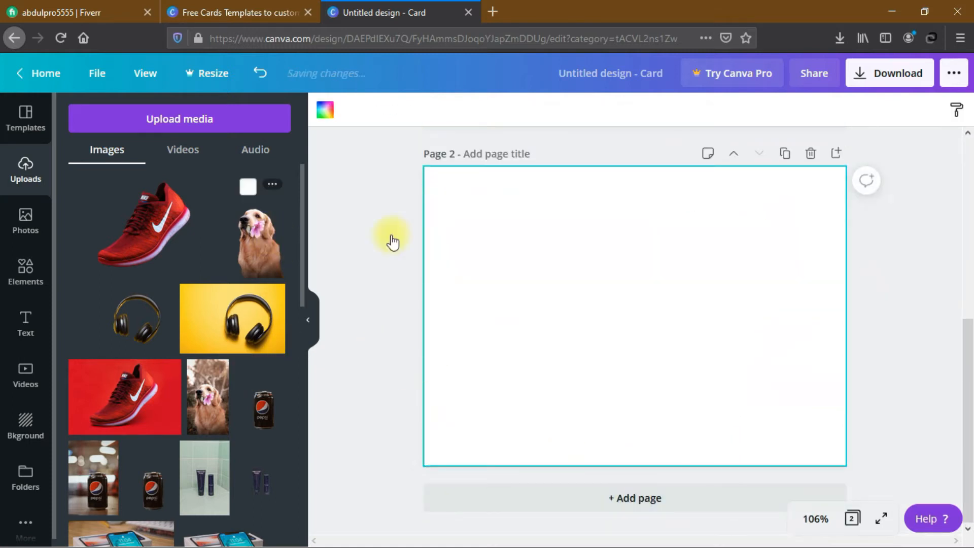
click(274, 239)
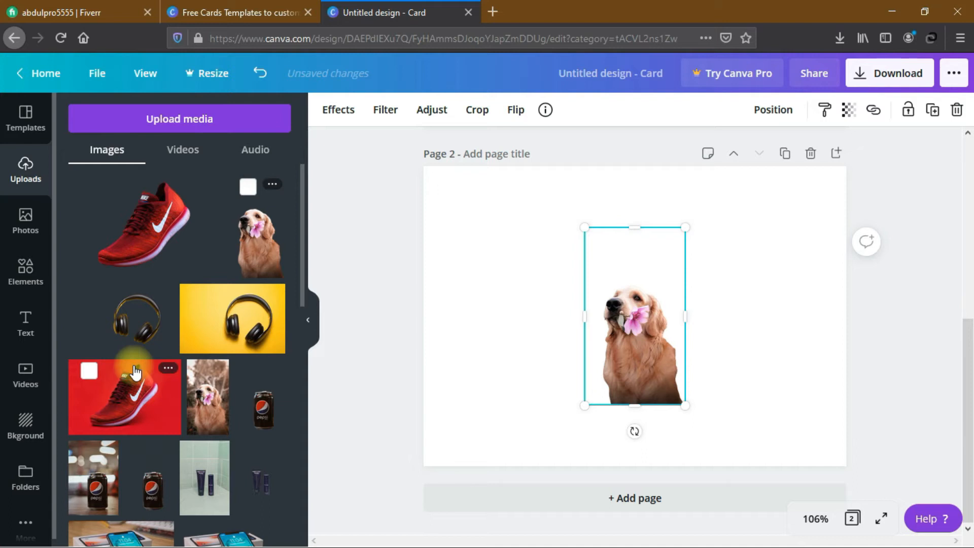
scroll(136, 373, down, 3)
click(197, 337)
drag(620, 321, 475, 281)
drag(661, 362, 792, 314)
Step: Enlarge the dog photo and the dog cutout to fill the second page's height side by side
click(525, 287)
drag(550, 278, 652, 283)
drag(538, 391, 548, 465)
drag(772, 324, 718, 309)
drag(759, 255, 846, 261)
drag(750, 353, 746, 463)
click(917, 371)
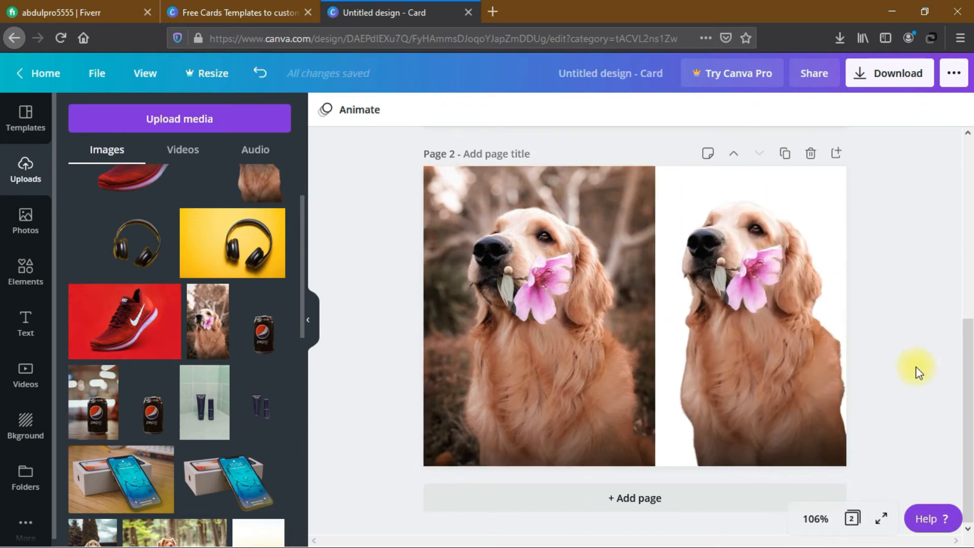
Step: Shift the dog photo and the dog cutout slightly left on the second page and return to the first page
drag(623, 309, 607, 317)
drag(742, 346, 720, 338)
drag(966, 336, 958, 174)
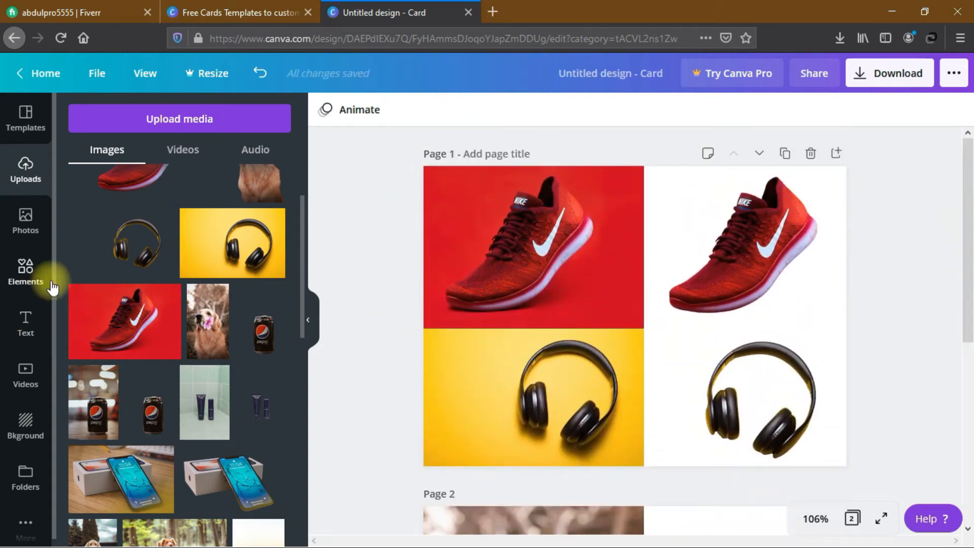
Step: Add a heading reading "Before" at the lower-right corner of the red-background shoe photo on the first page
click(25, 327)
drag(208, 205, 802, 308)
double_click(528, 330)
text(Before)
click(669, 342)
click(570, 304)
Step: Place a matching heading reading "After" at the lower-right corner of the shoe cutout's area on the first page
click(802, 292)
text(Before)
double_click(793, 323)
text(After)
click(901, 409)
mouse_move(808, 320)
mouse_down()
mouse_move(808, 298)
mouse_move(814, 310)
mouse_up()
click(896, 332)
click(902, 335)
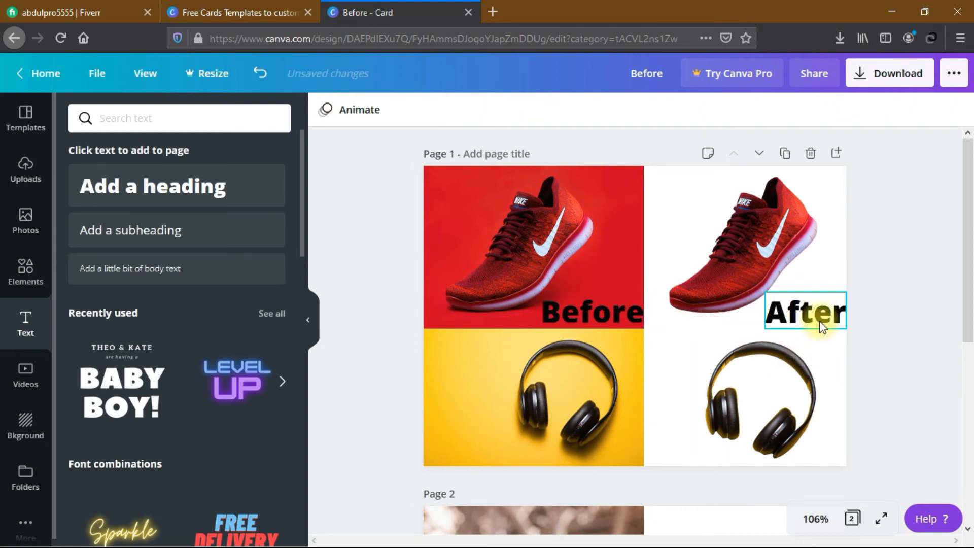
Step: Add a heading reading "Before" at the top of the original dog photo on the second page
drag(966, 274, 967, 434)
drag(113, 181, 481, 215)
double_click(568, 226)
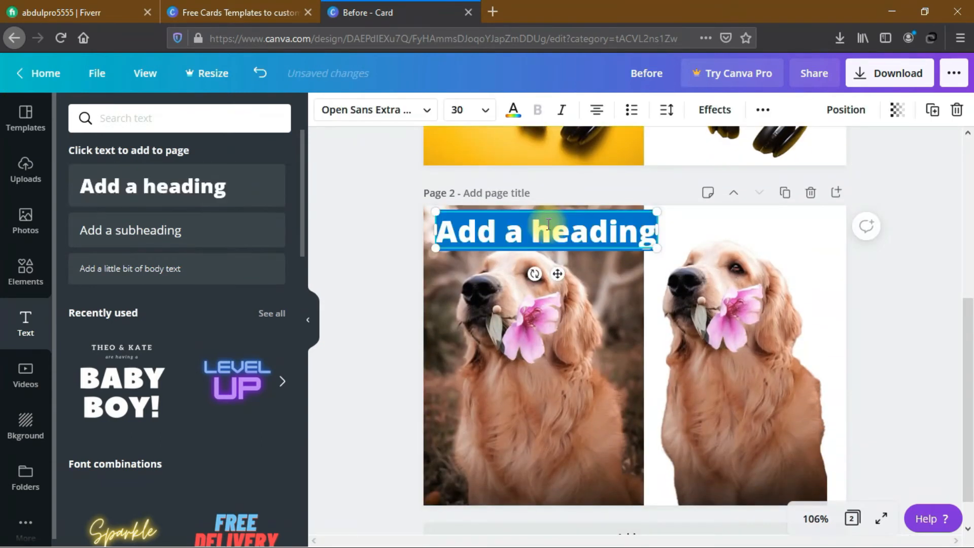
text(Before)
click(611, 231)
drag(558, 229, 718, 226)
click(599, 229)
Step: Duplicate the second page's heading, place the copy above the dog cutout and change its text to "After"
click(543, 224)
key(ctrl+c)
click(714, 214)
key(ctrl+v)
double_click(730, 223)
text(After)
click(904, 320)
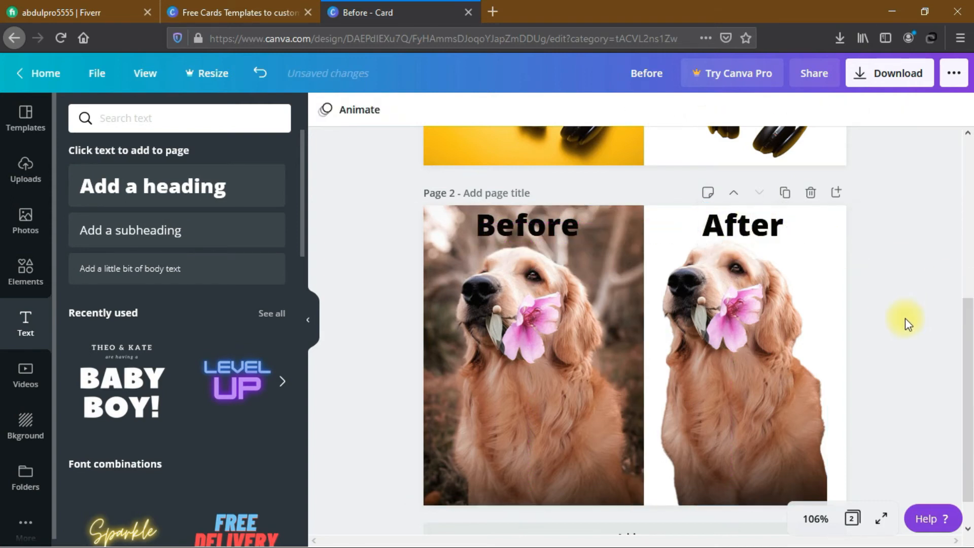
Step: Add a third page and fit the original photo of the dark cosmetic tubes over its left half
scroll(880, 316, down, 1)
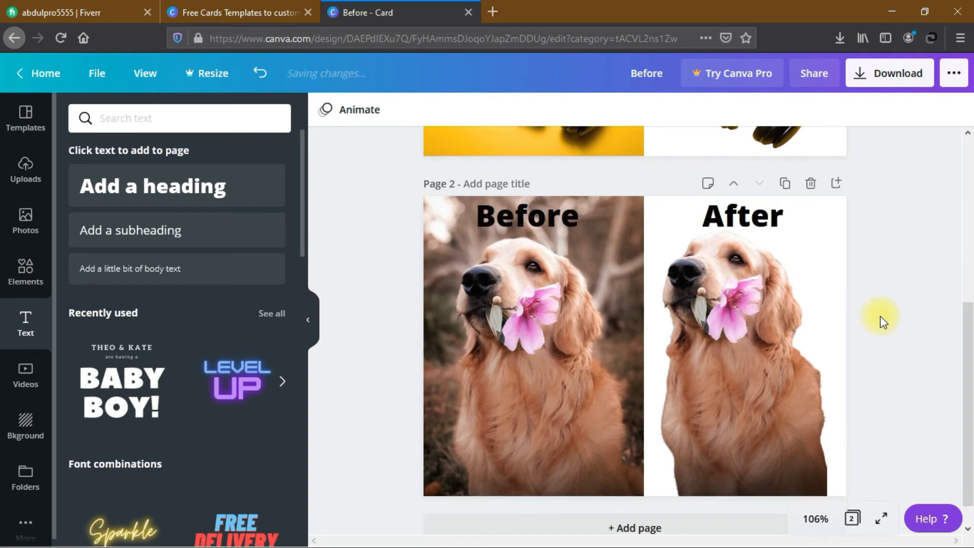
scroll(880, 315, up, 1)
scroll(881, 315, down, 2)
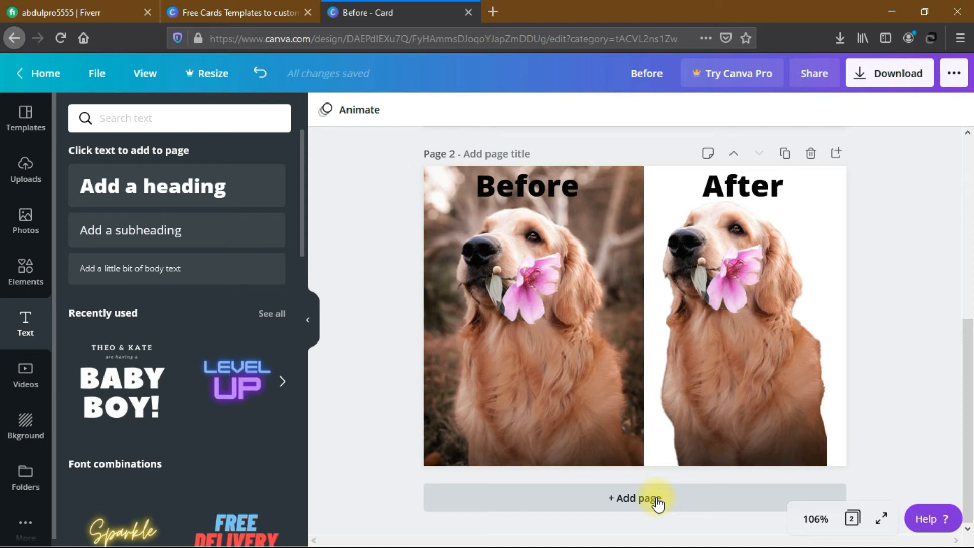
click(657, 500)
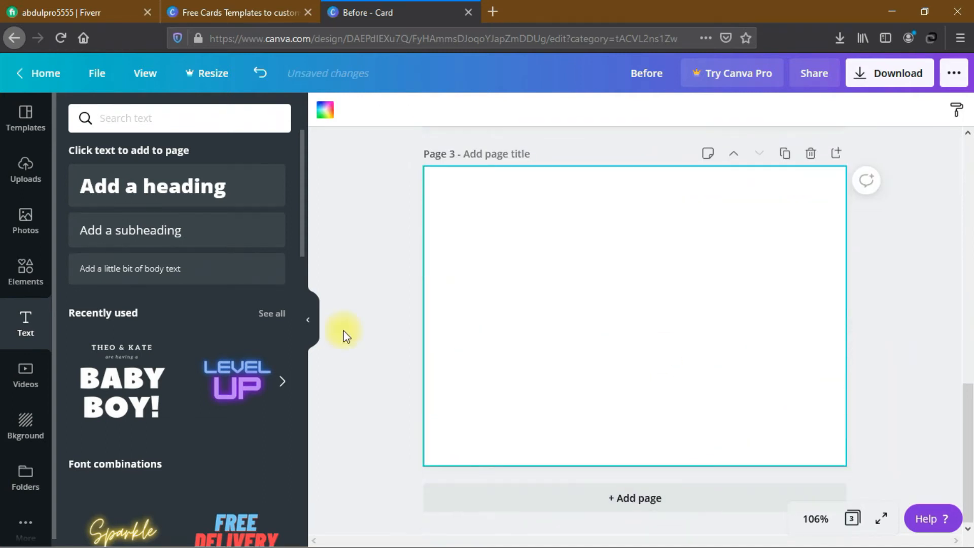
click(26, 178)
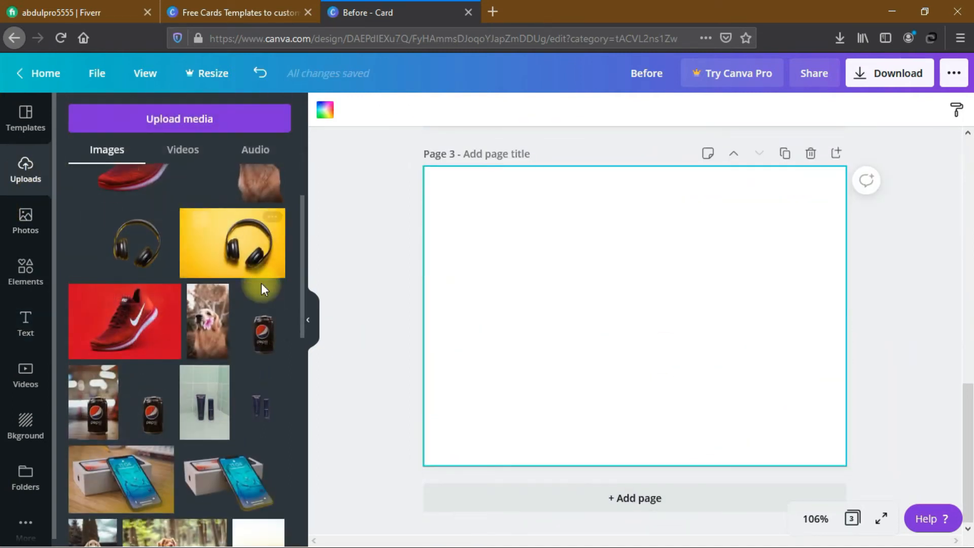
scroll(208, 358, down, 1)
drag(204, 377, 510, 268)
drag(575, 278, 635, 278)
drag(529, 391, 533, 465)
Step: Add the cosmetic tubes cutout to the third page and resize it to fill the right half
click(260, 381)
drag(640, 310, 699, 248)
drag(757, 258, 846, 258)
drag(740, 340, 742, 466)
drag(730, 274, 733, 293)
drag(740, 183, 740, 166)
drag(728, 291, 728, 282)
Step: Add a heading reading "Before" at the top of the original tubes photo on the third page
click(26, 322)
click(152, 185)
drag(598, 316, 743, 196)
triple_click(536, 202)
text(Before)
Step: Duplicate the third page's heading, place the copy above the tubes cutout and change its text to "After"
click(562, 224)
key(ctrl+c)
key(ctrl+v)
triple_click(743, 196)
text(After)
click(924, 266)
Step: Review the pages, open the download options and choose PNG as the file type
scroll(919, 300, up, 1)
scroll(918, 301, up, 10)
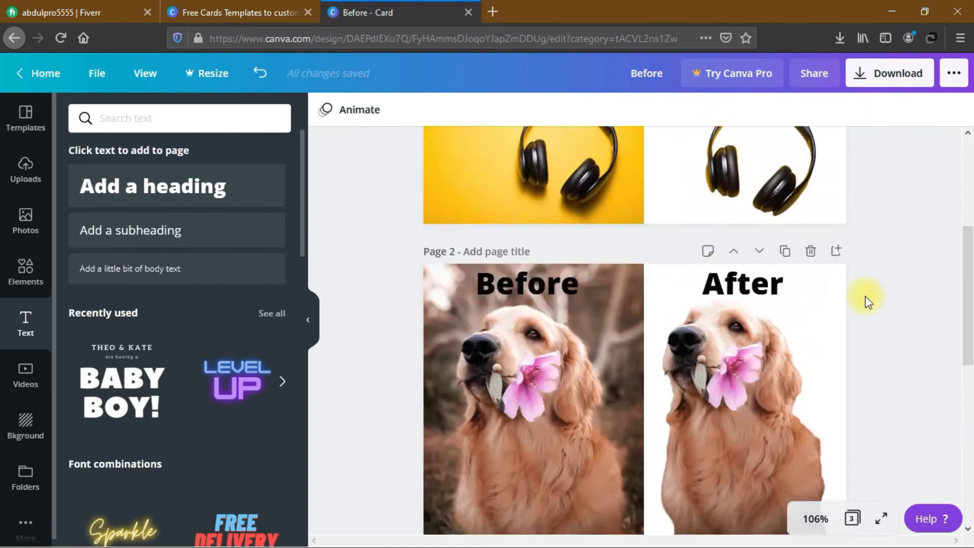
scroll(695, 426, down, 10)
scroll(696, 426, up, 12)
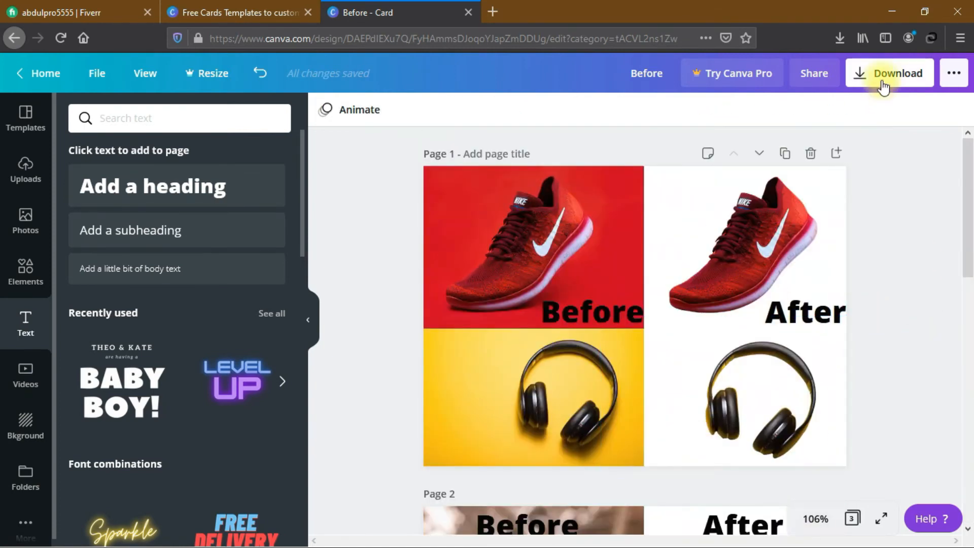
click(882, 82)
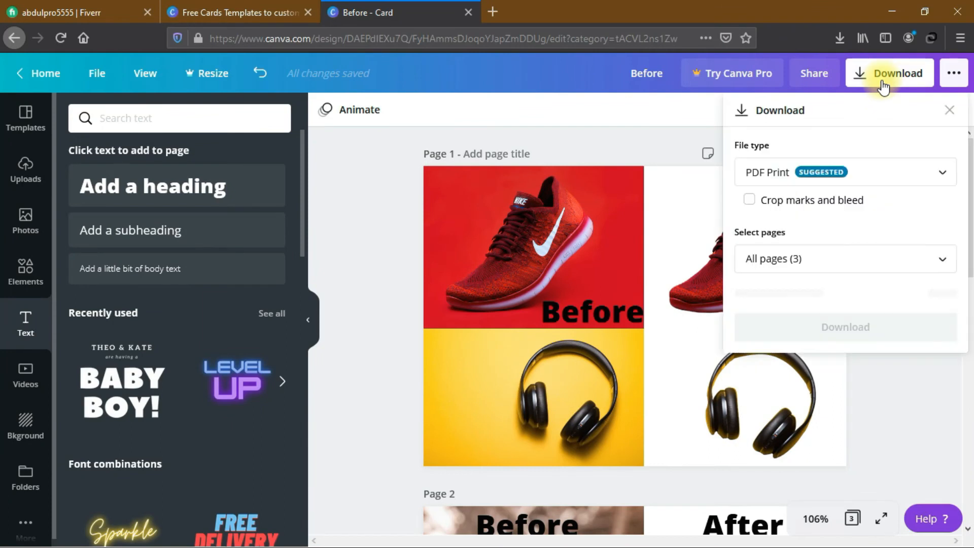
click(852, 182)
scroll(799, 117, up, 1)
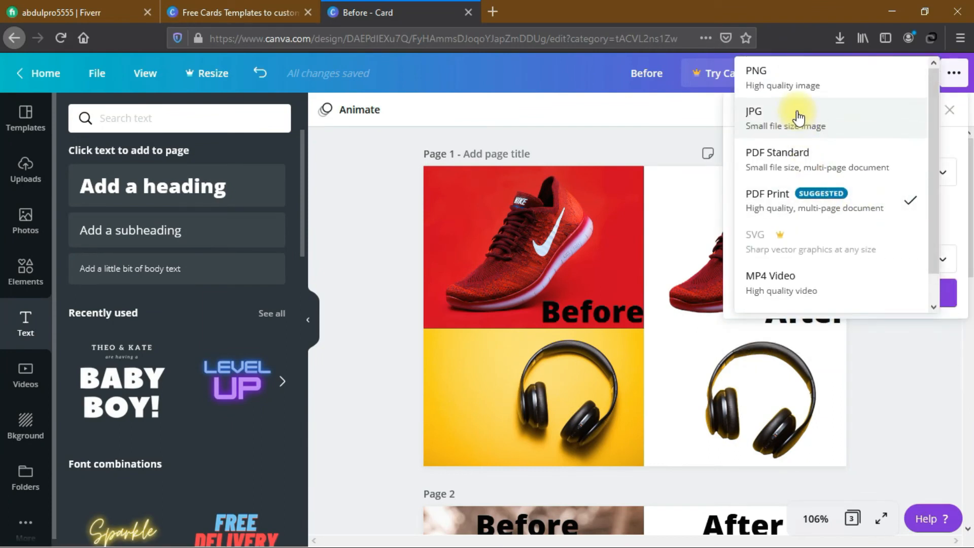
click(786, 84)
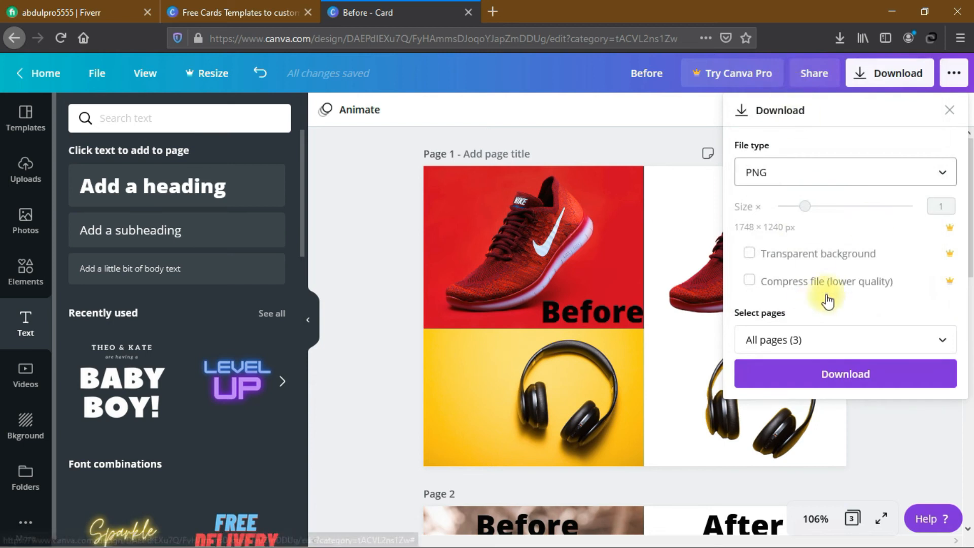
Step: Download all three pages, save the Before.zip archive and dismiss the scheduling promotion
click(817, 339)
click(939, 162)
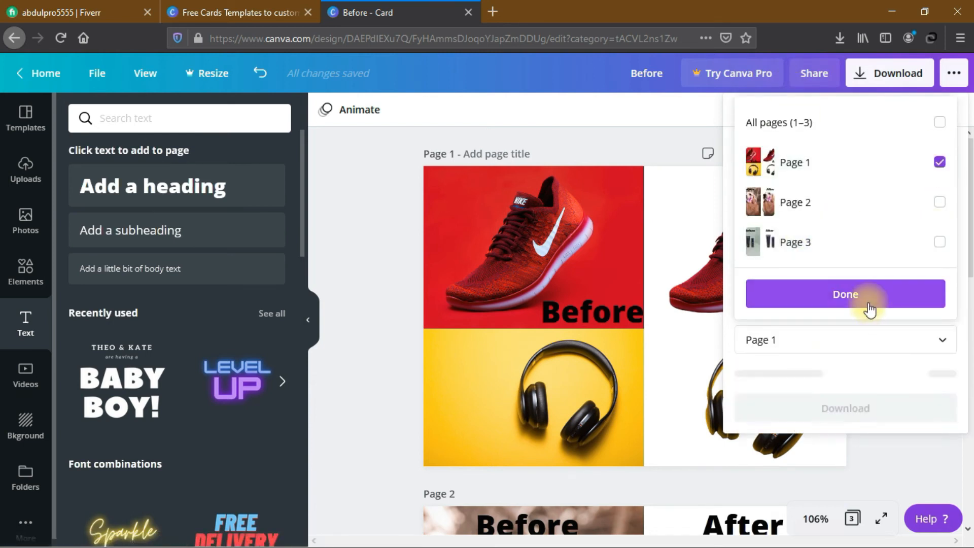
click(939, 162)
click(897, 342)
click(865, 374)
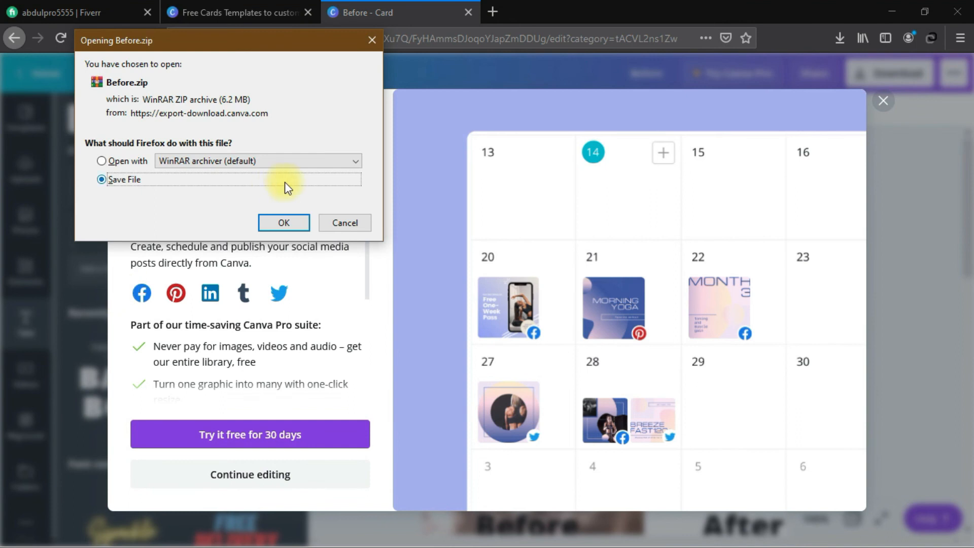
click(294, 223)
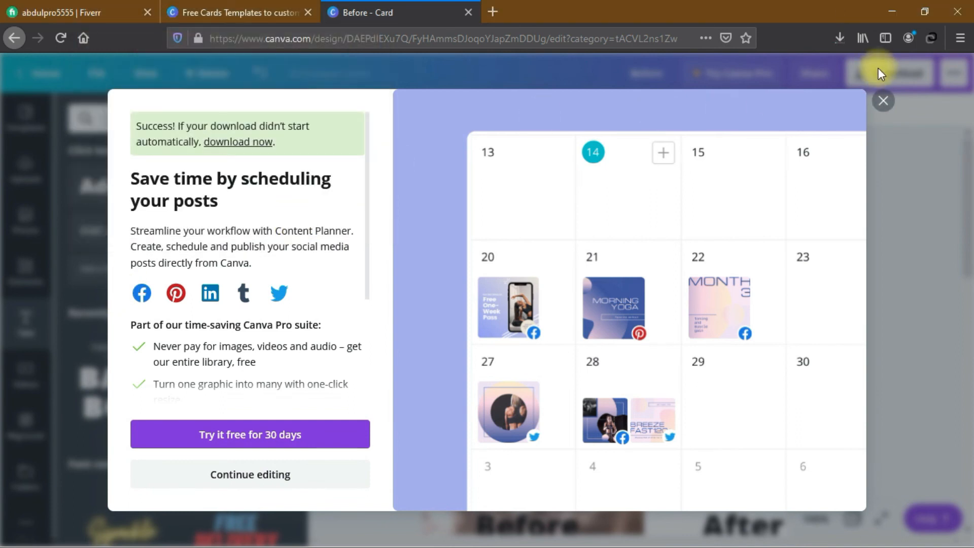
click(883, 100)
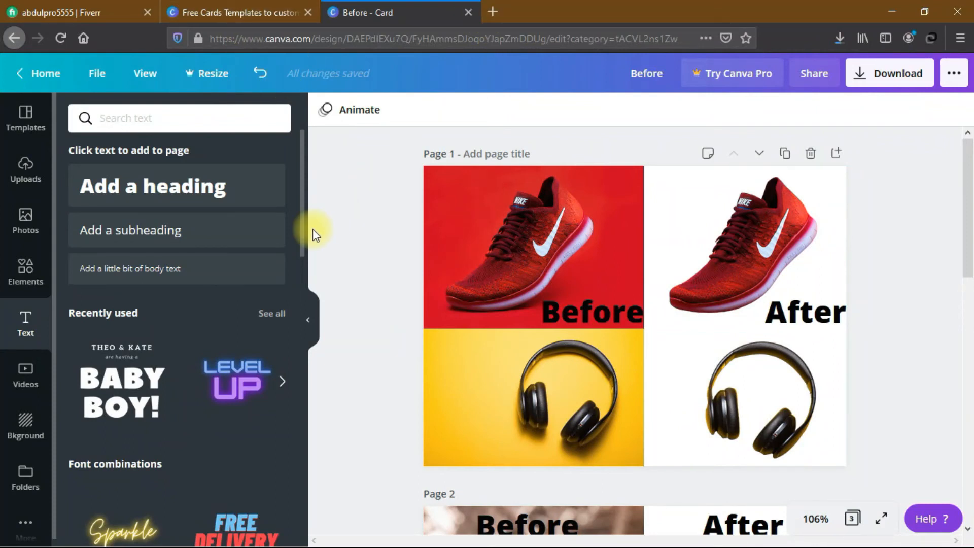
scroll(313, 230, down, 2)
scroll(313, 229, down, 1)
scroll(312, 229, up, 3)
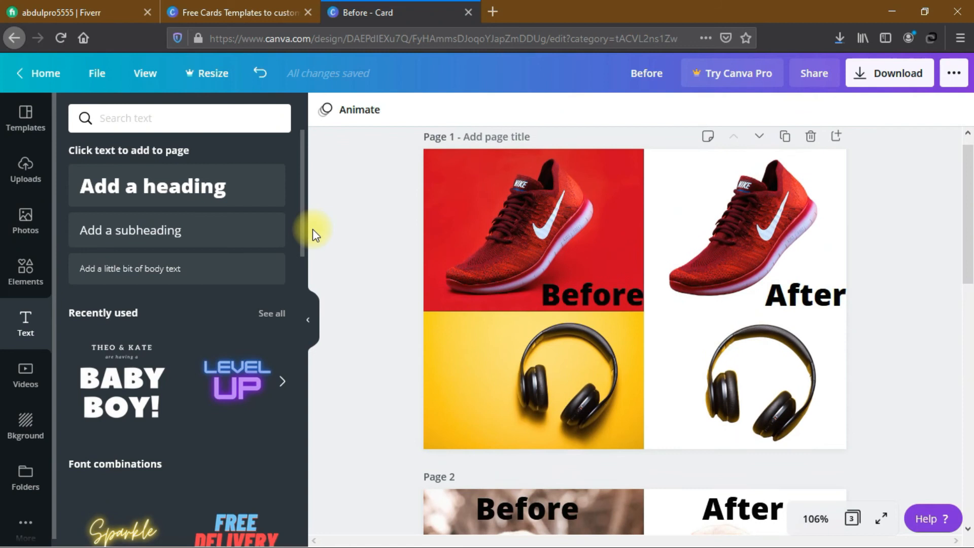
scroll(313, 229, down, 3)
scroll(313, 230, down, 8)
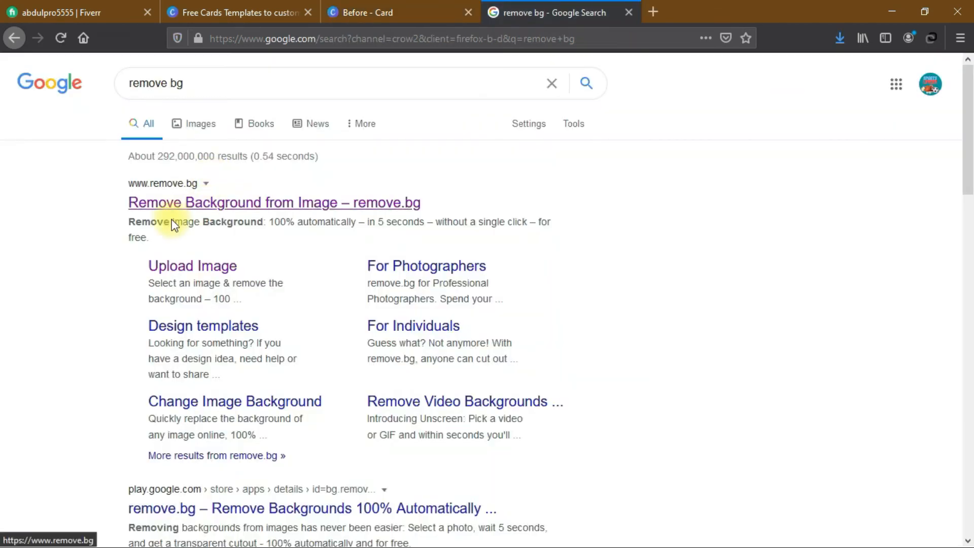
Step: Open the remove.bg site from the Google results, look over its homepage and bring up the image upload without choosing another file
scroll(115, 237, down, 1)
click(165, 191)
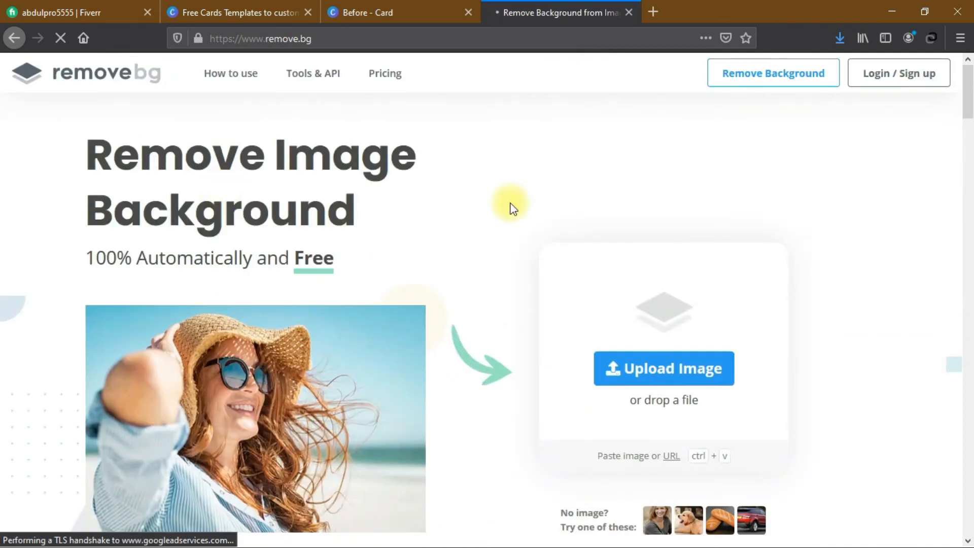
scroll(463, 488, down, 1)
scroll(462, 483, down, 12)
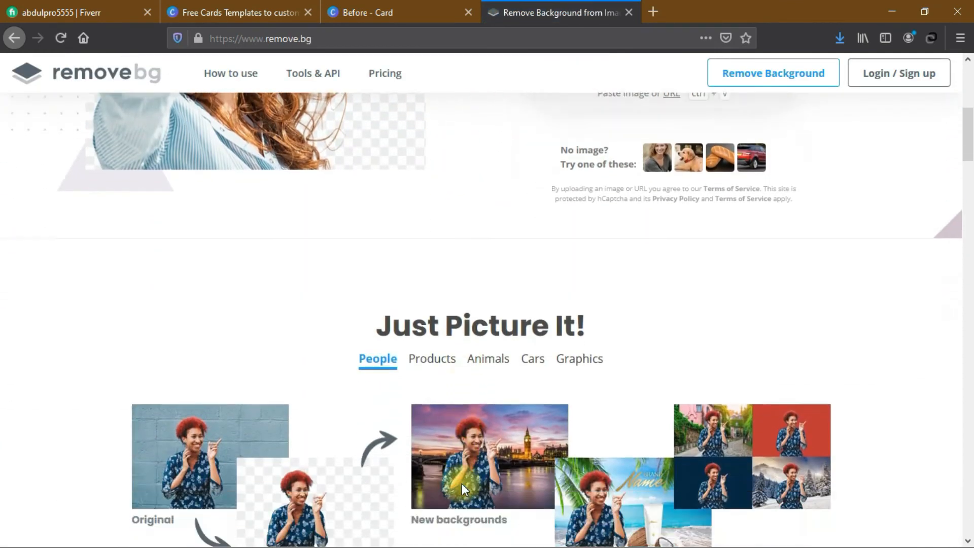
scroll(461, 483, up, 13)
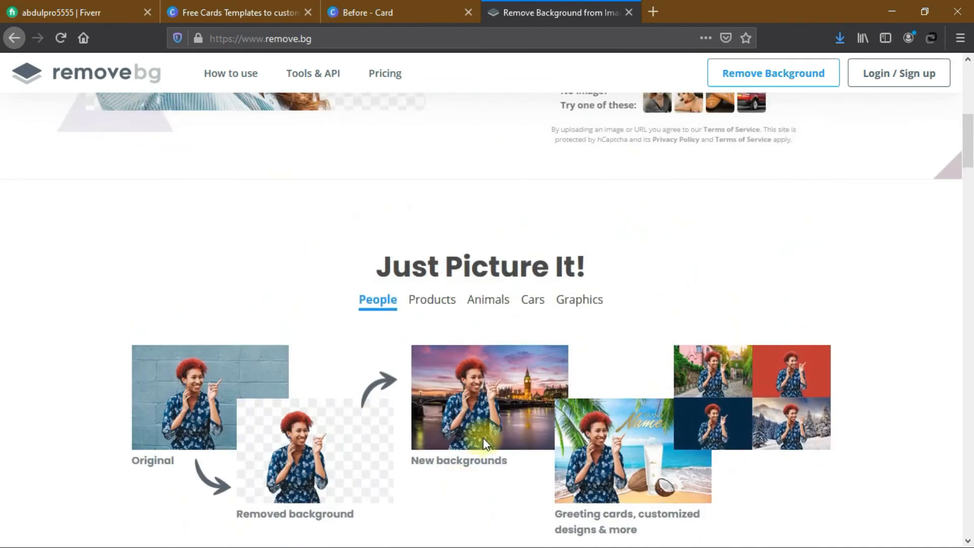
click(650, 369)
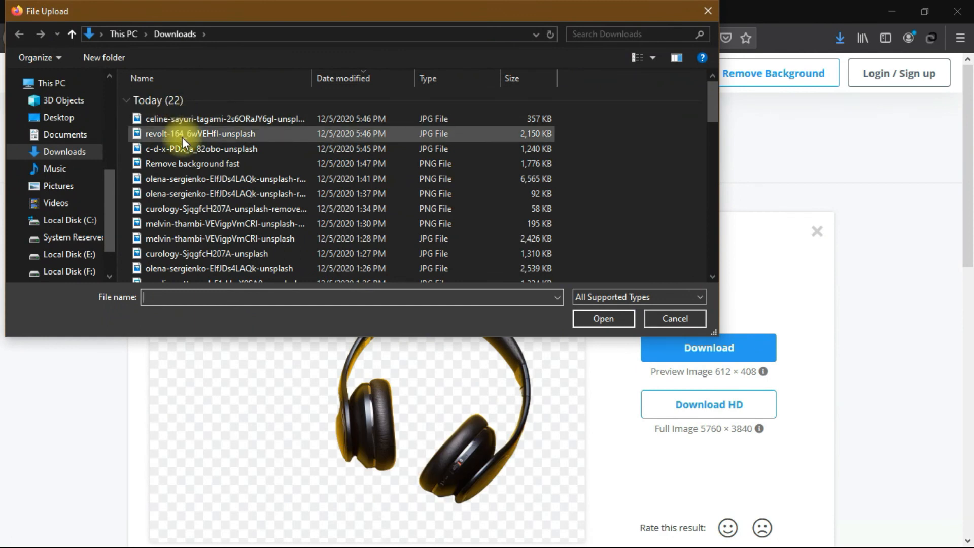
click(710, 11)
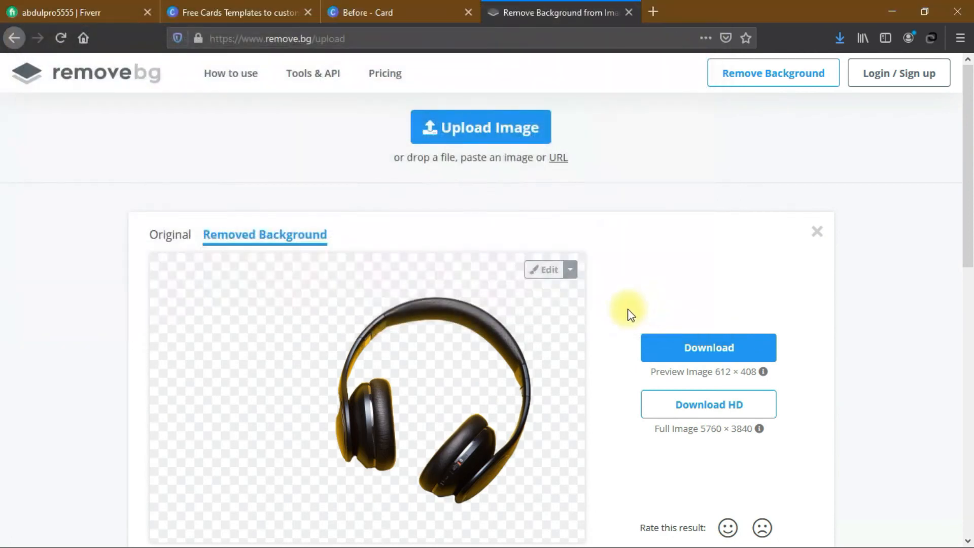
Step: Open the headphones cutout for editing and apply the wooden photo background with autumn leaves after trying the grey one
scroll(539, 192, down, 1)
click(541, 203)
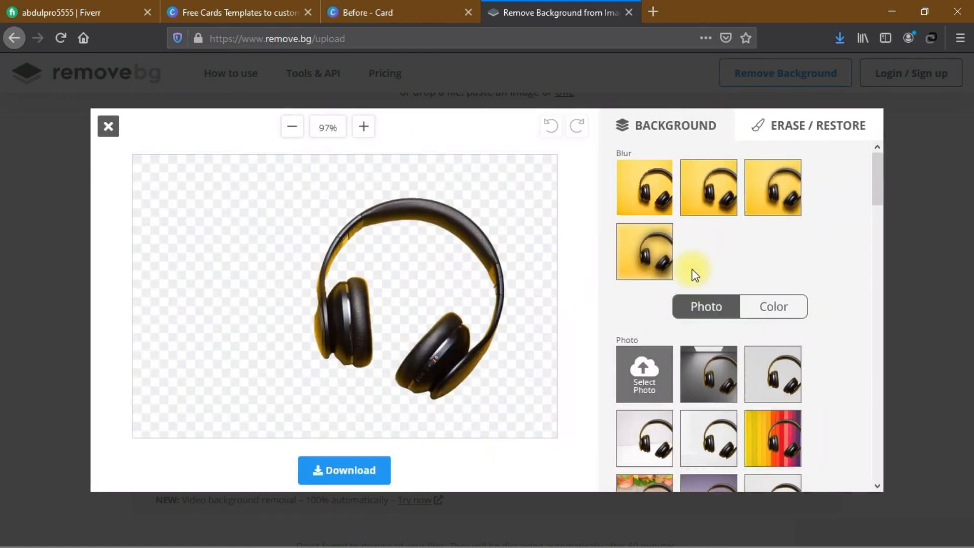
scroll(700, 284, down, 3)
click(713, 238)
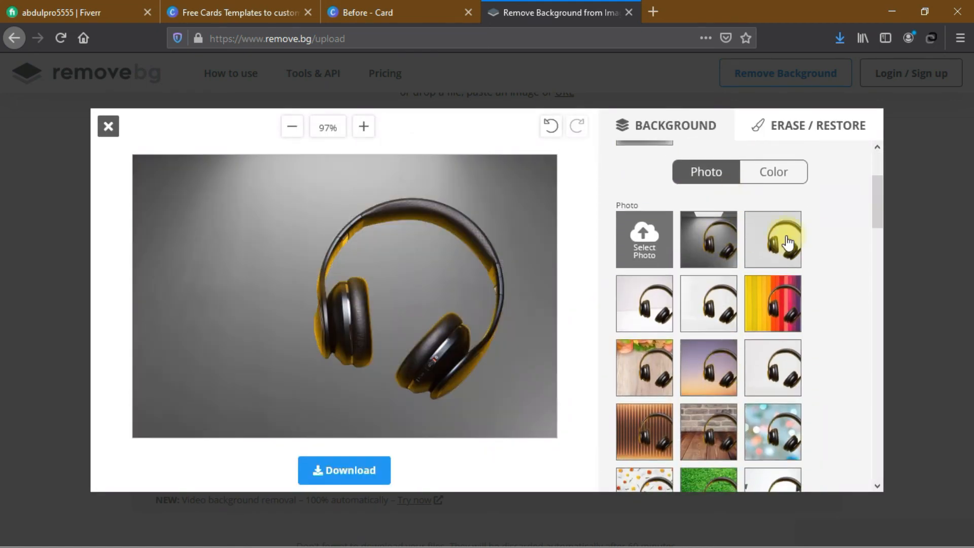
click(647, 362)
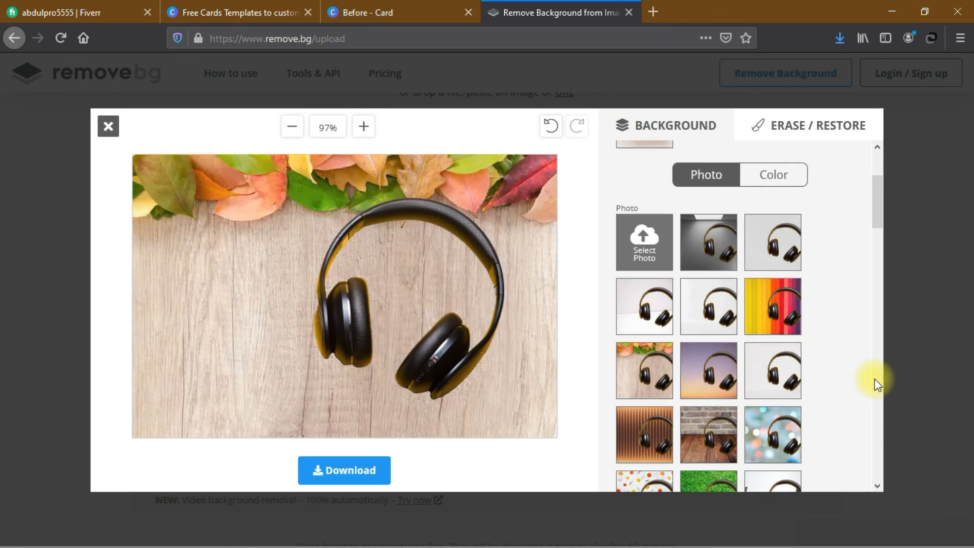
Step: Switch the headphones to solid background colours, trying blue among others, and apply orange
scroll(877, 384, down, 10)
scroll(867, 377, down, 2)
scroll(750, 303, up, 15)
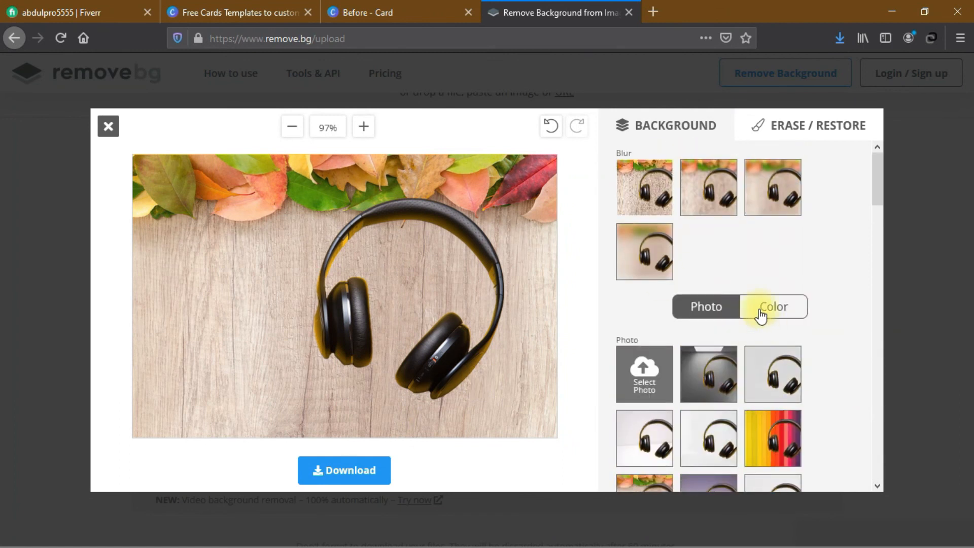
click(760, 314)
scroll(698, 368, down, 3)
click(690, 371)
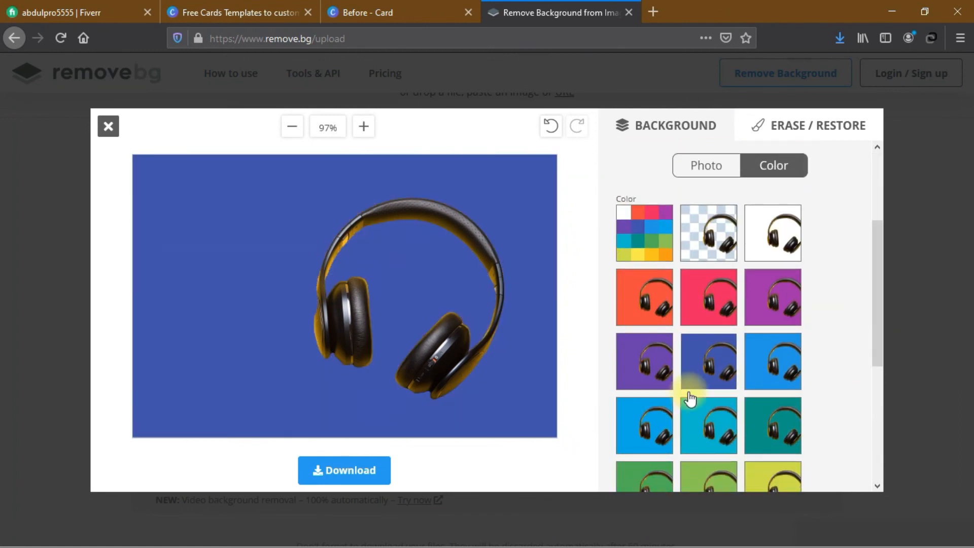
scroll(720, 396, down, 2)
click(716, 393)
scroll(673, 406, down, 3)
click(673, 407)
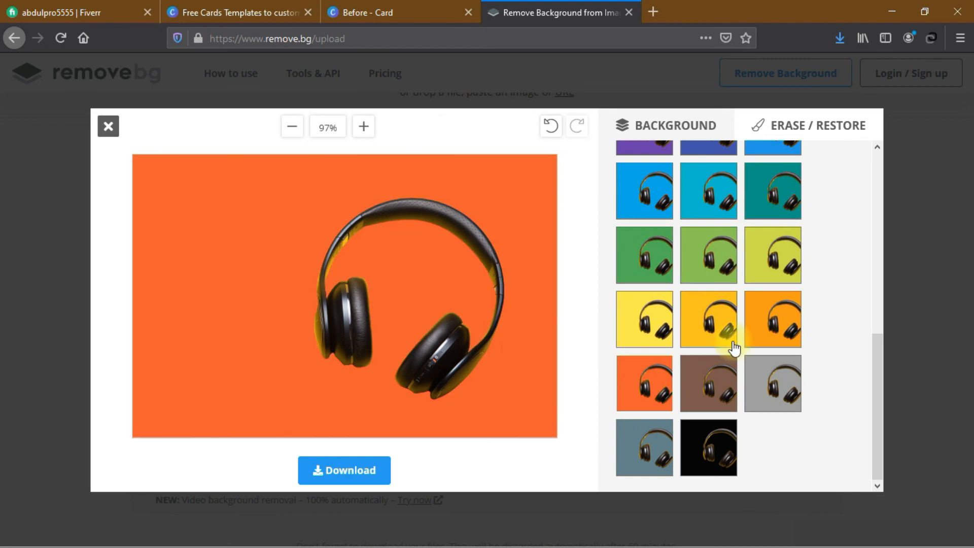
scroll(732, 341, up, 10)
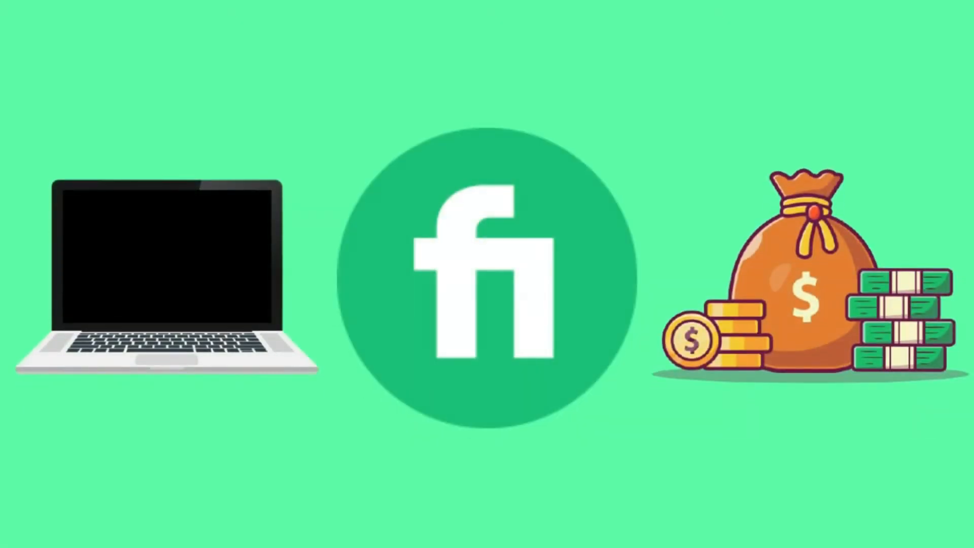